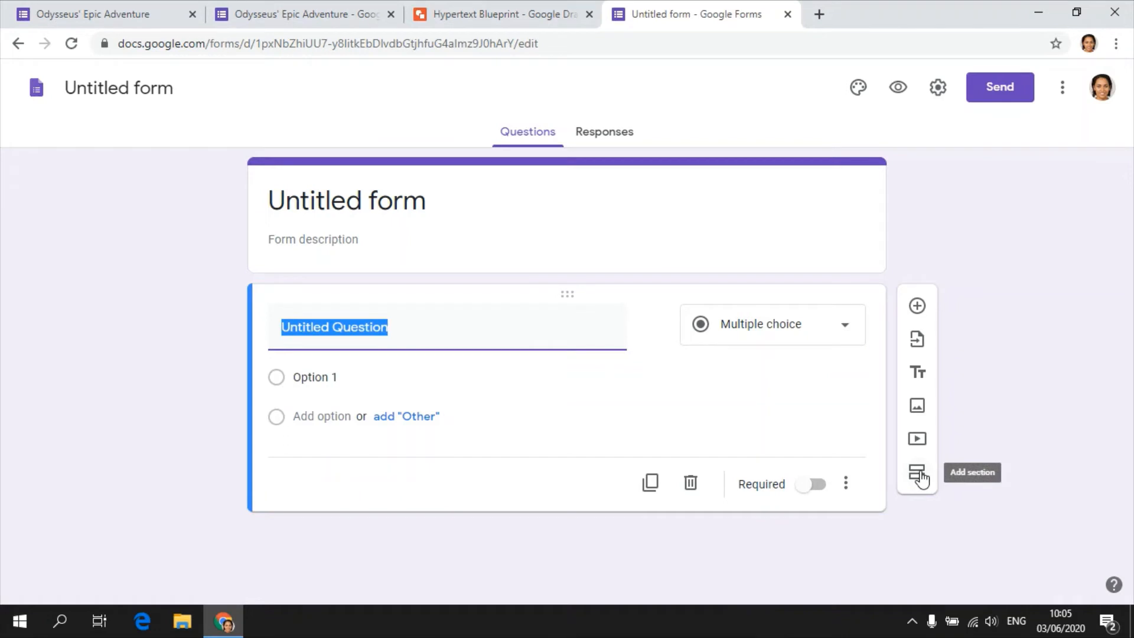
Add ten new sections to the untitled form to make eleven sections in total.
left_click(922, 477)
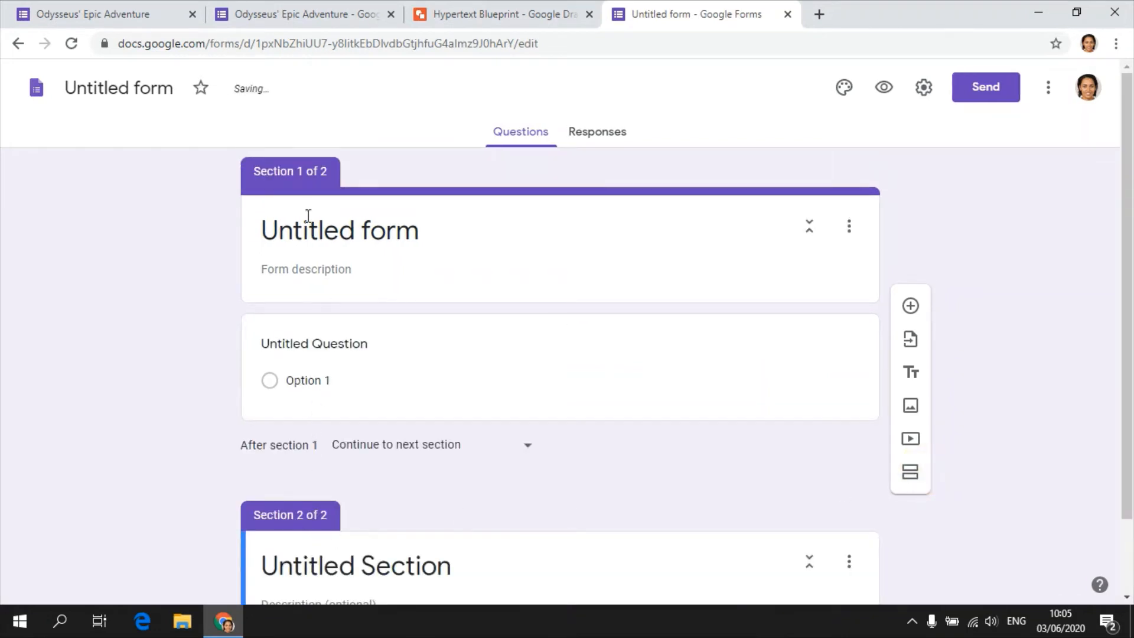
left_click(910, 472)
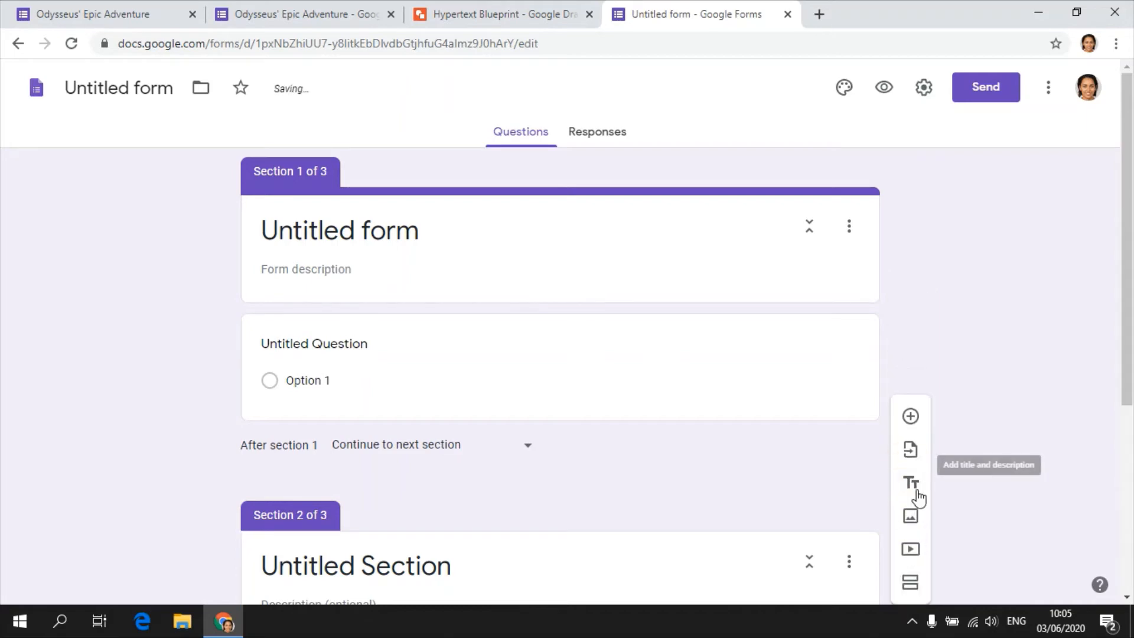
left_click(903, 588)
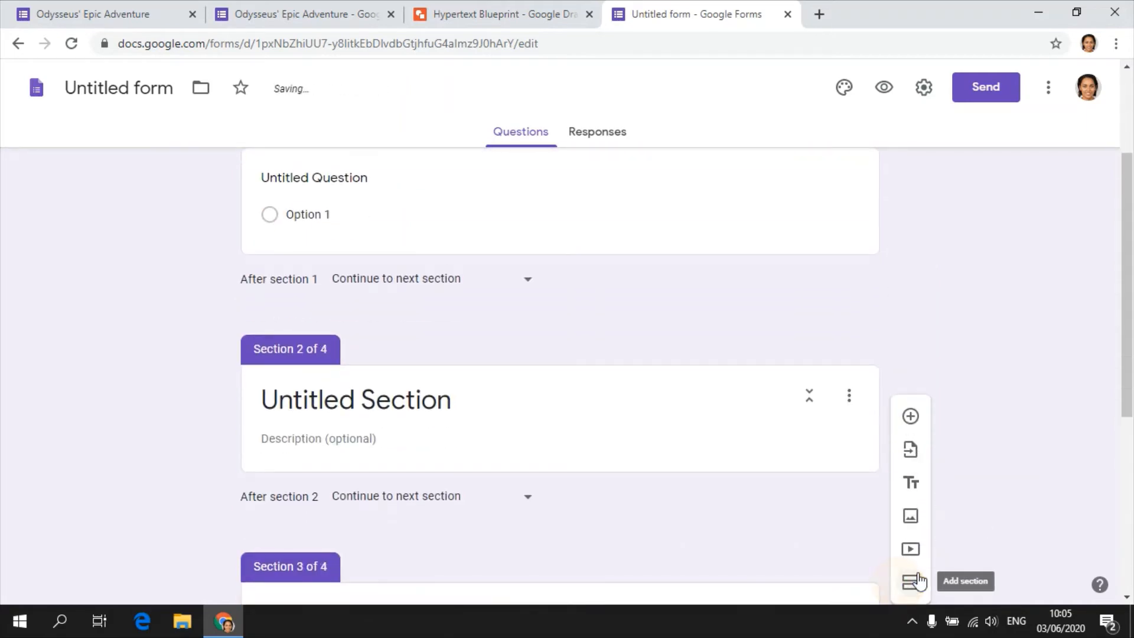
left_click(910, 584)
left_click(913, 584)
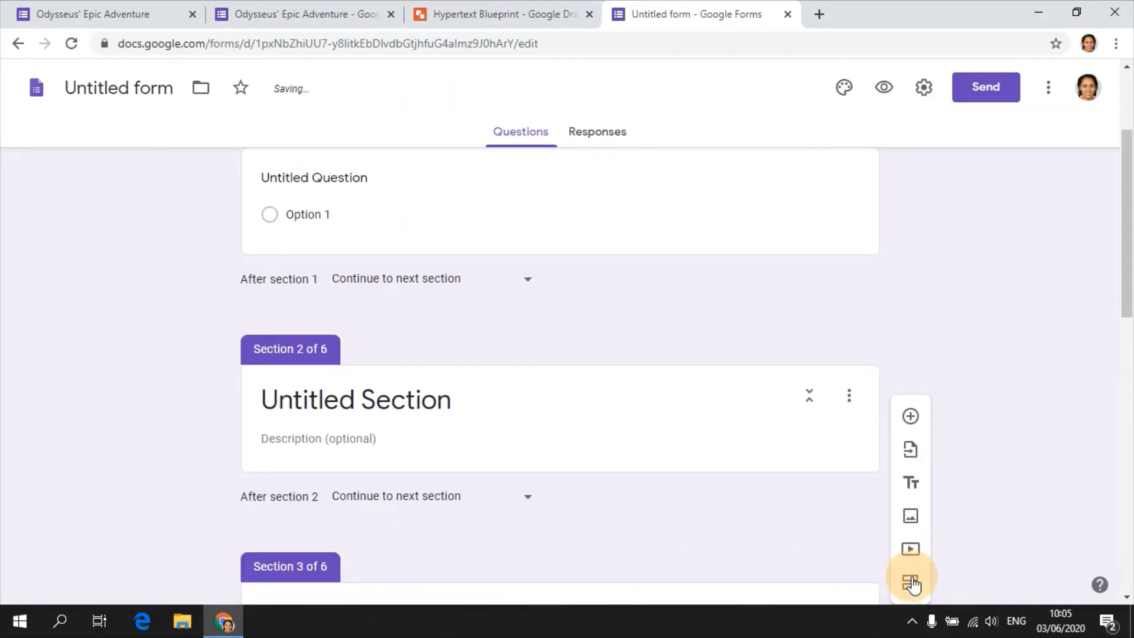
left_click(912, 583)
left_click(911, 584)
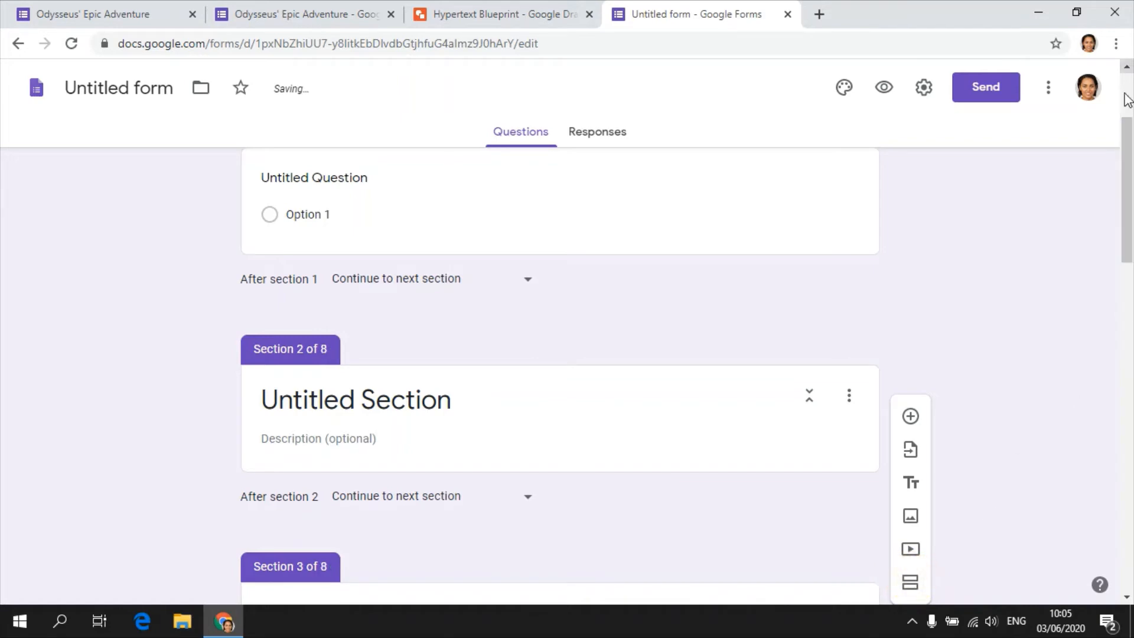
left_click_drag(1127, 157, 1127, 529)
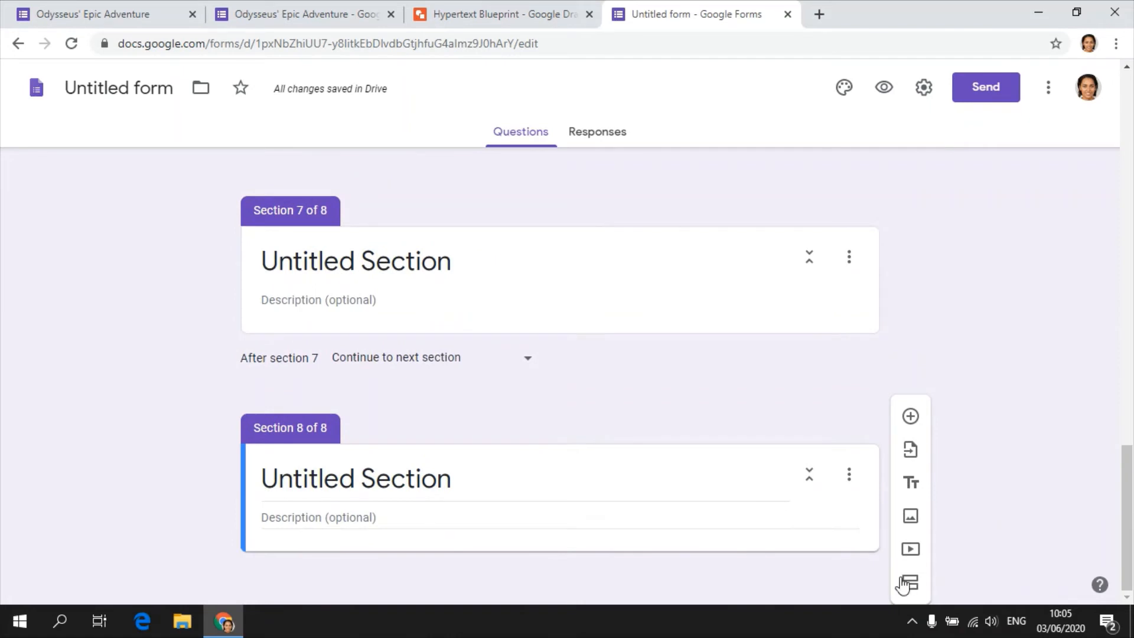
left_click(910, 584)
left_click(908, 586)
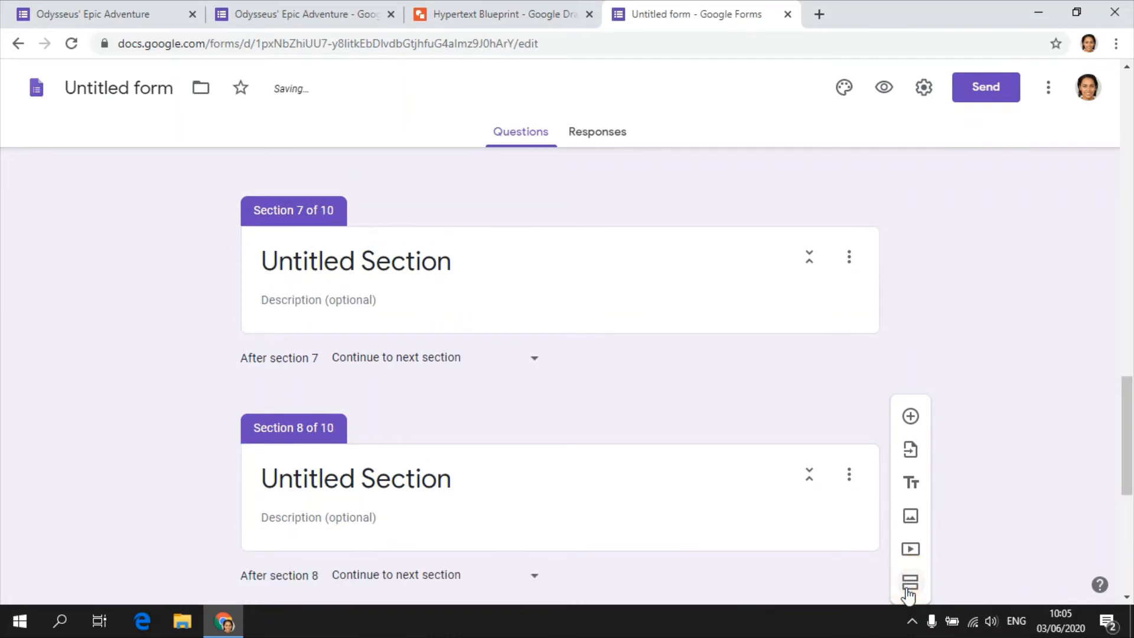
left_click(909, 584)
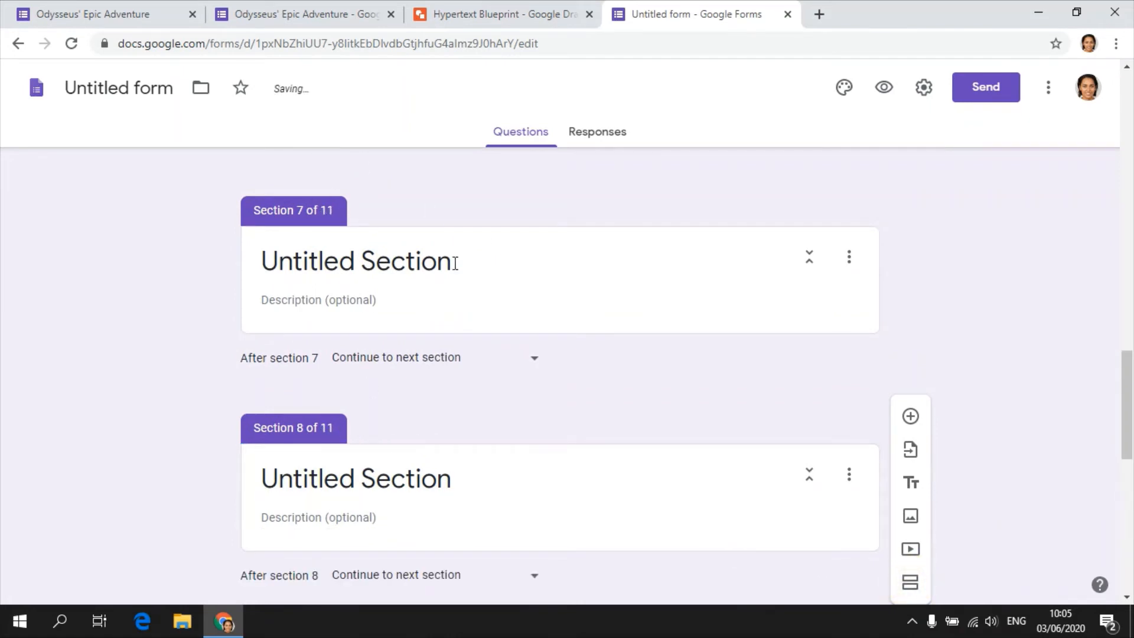
scroll(565, 433, "down", 10)
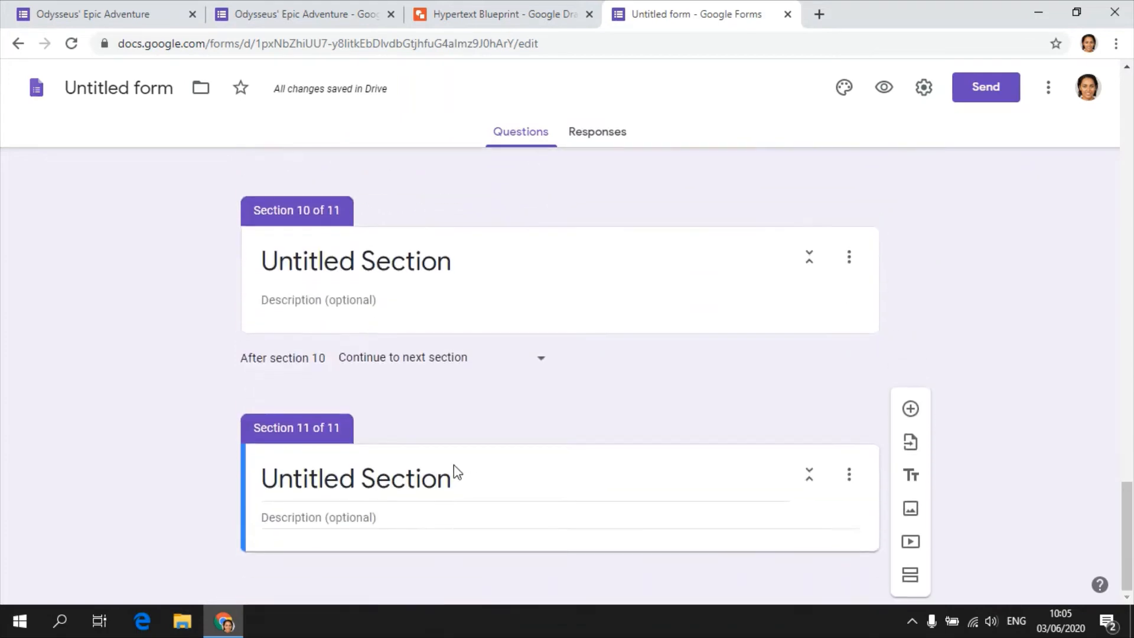
Add Option 2 to the multiple-choice question in section 1.
left_click_drag(1126, 508, 1128, 156)
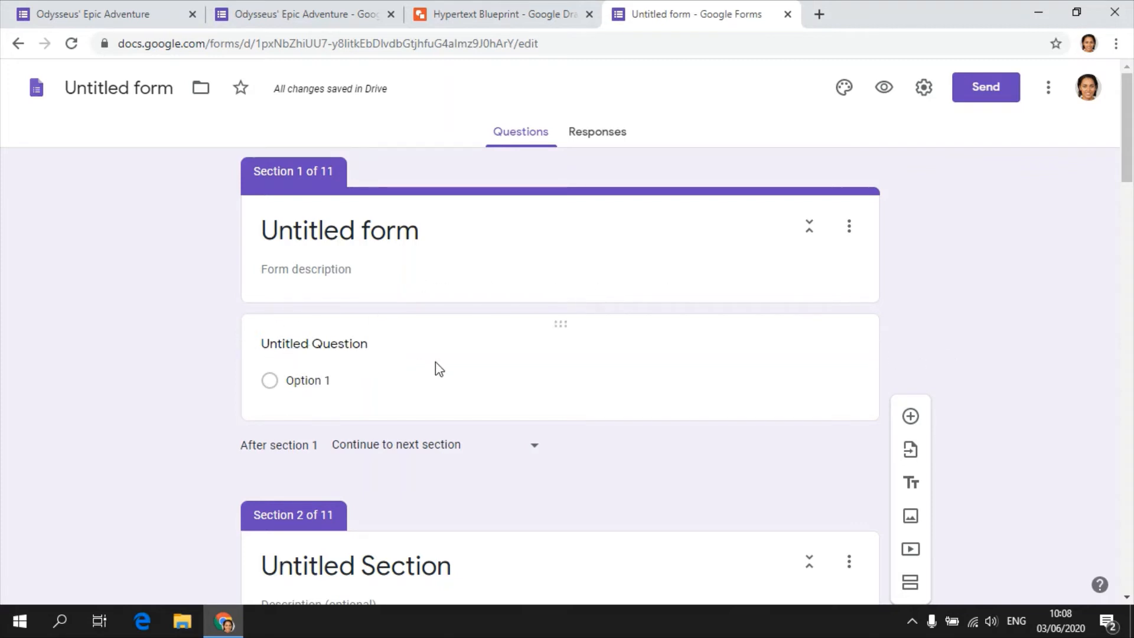
left_click(315, 386)
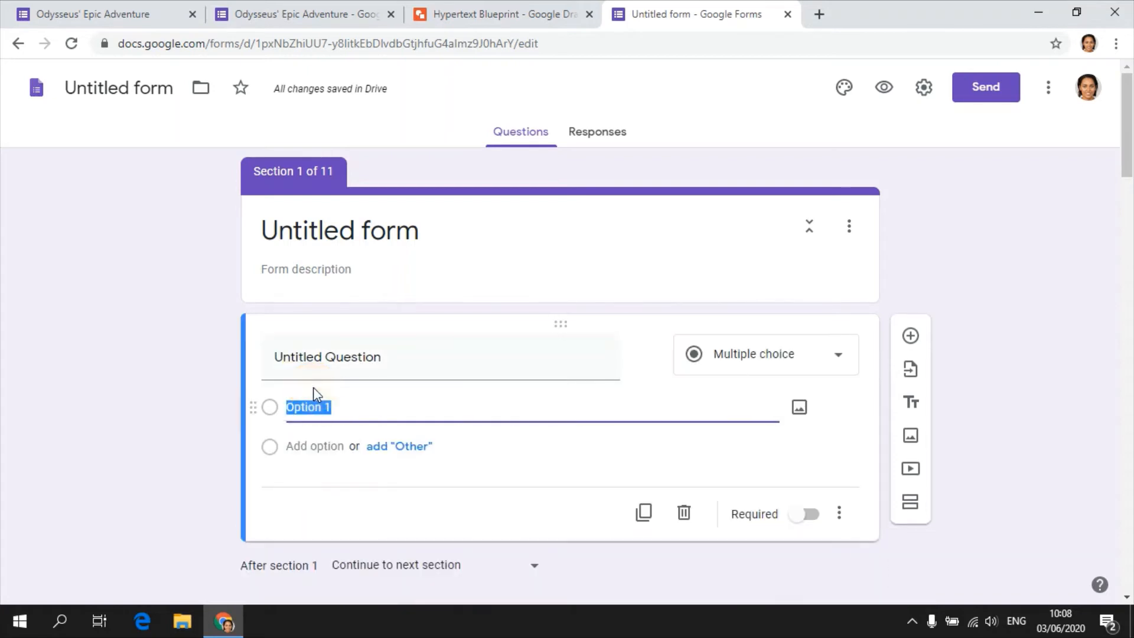
left_click(308, 444)
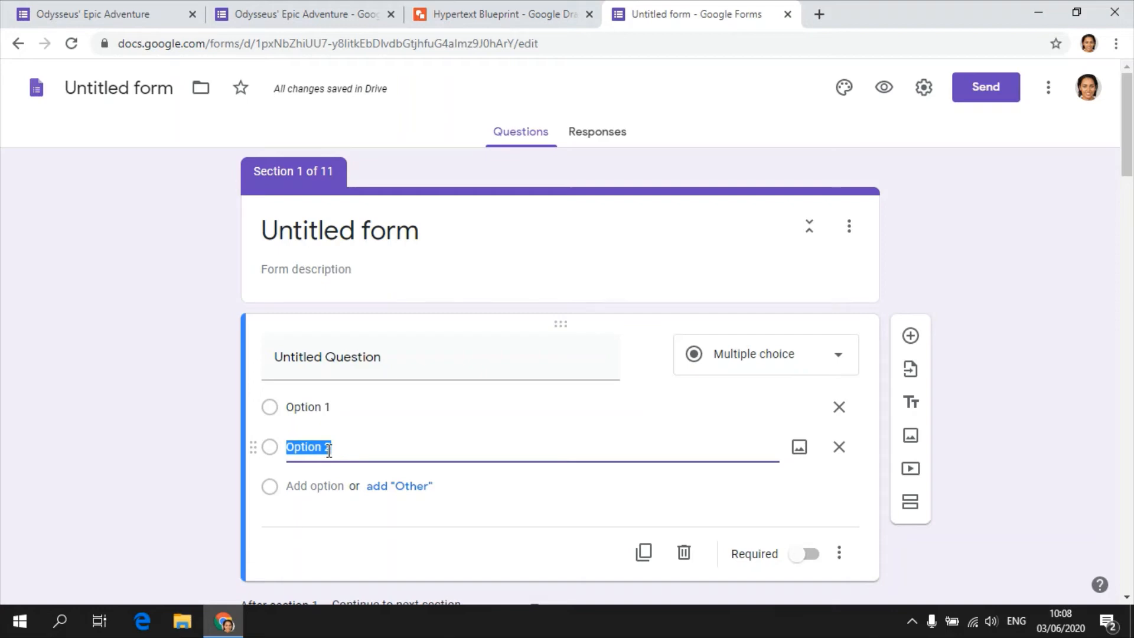
Consult the Hypertext Blueprint drawing and turn on "Go to section based on answer" for the section 1 question.
left_click(499, 13)
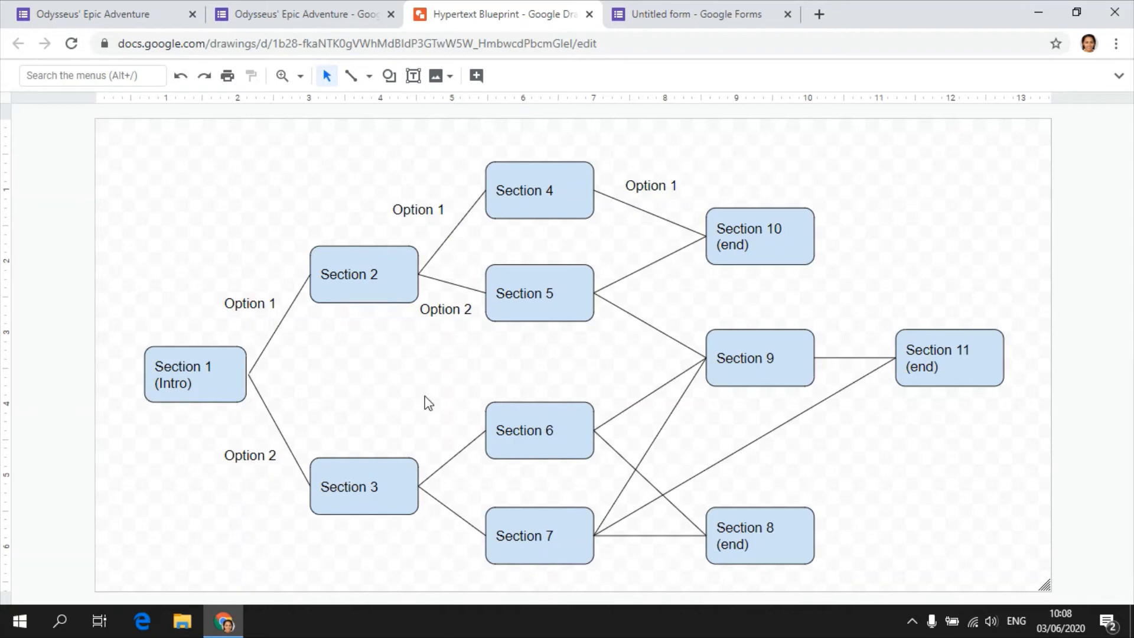
left_click(685, 13)
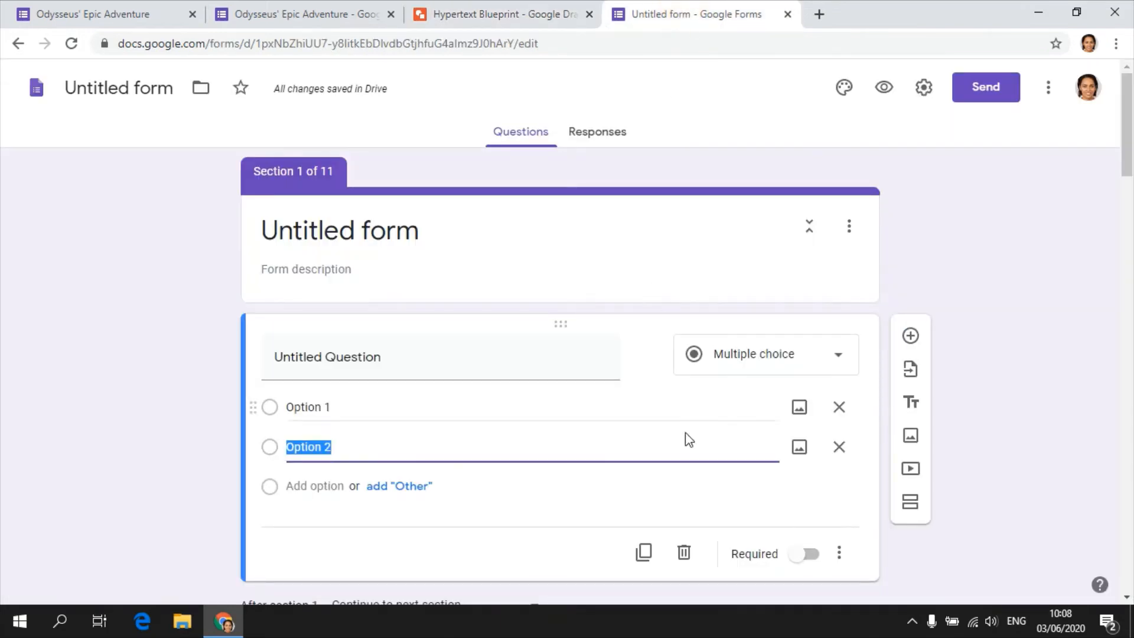
left_click(838, 551)
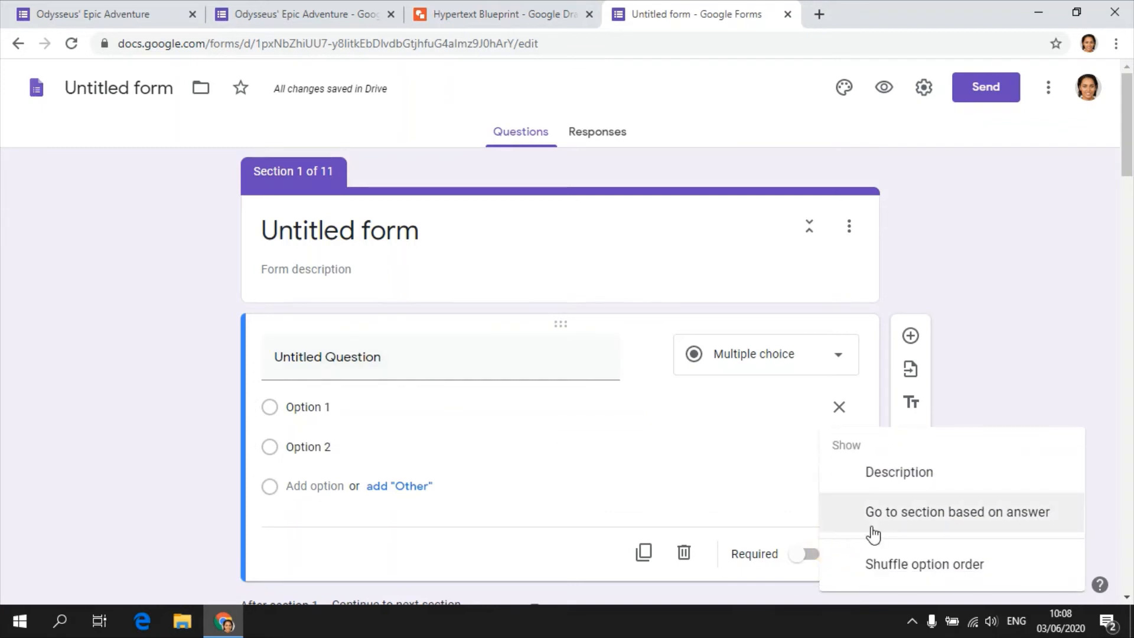
left_click(968, 532)
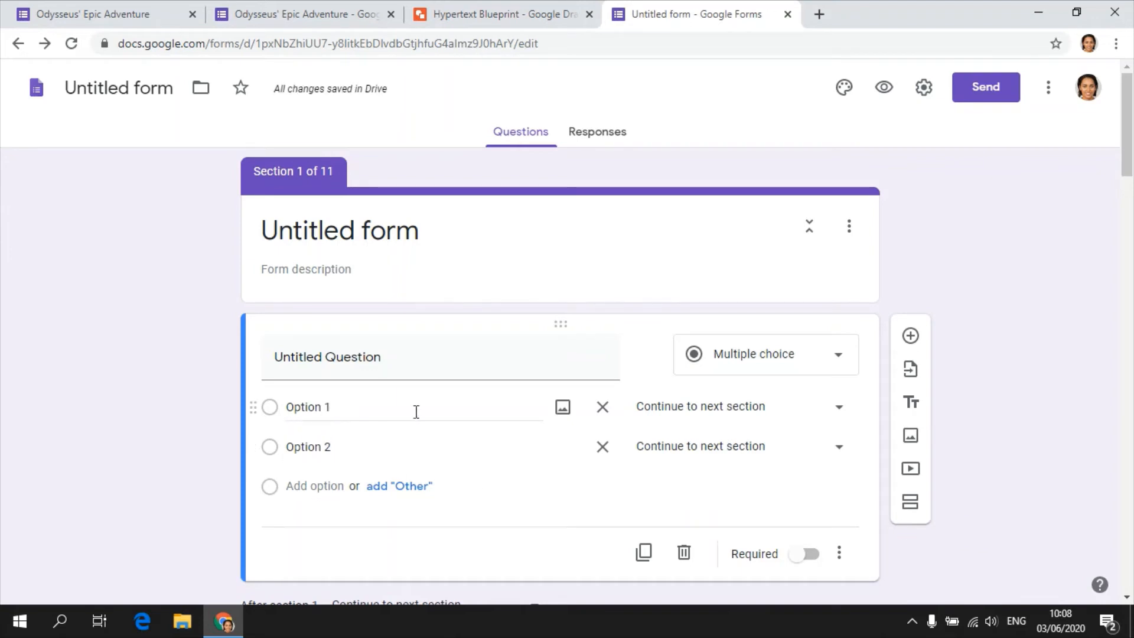
Route the section 1 question's Option 1 to section 2 and Option 2 to section 3, and make the question required.
left_click(709, 410)
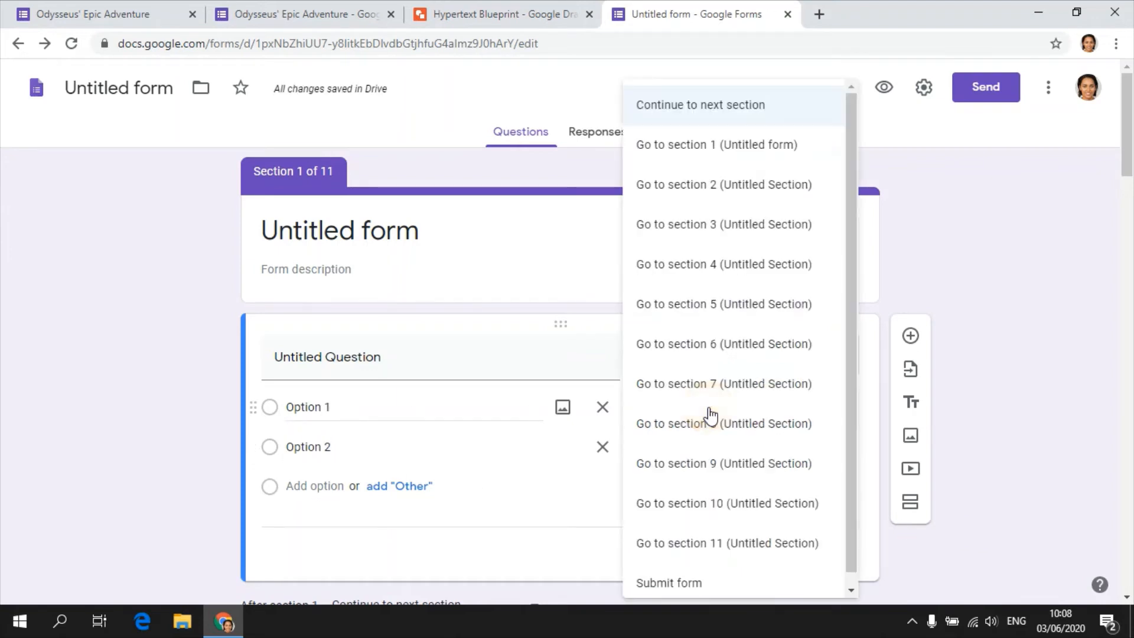
left_click(731, 185)
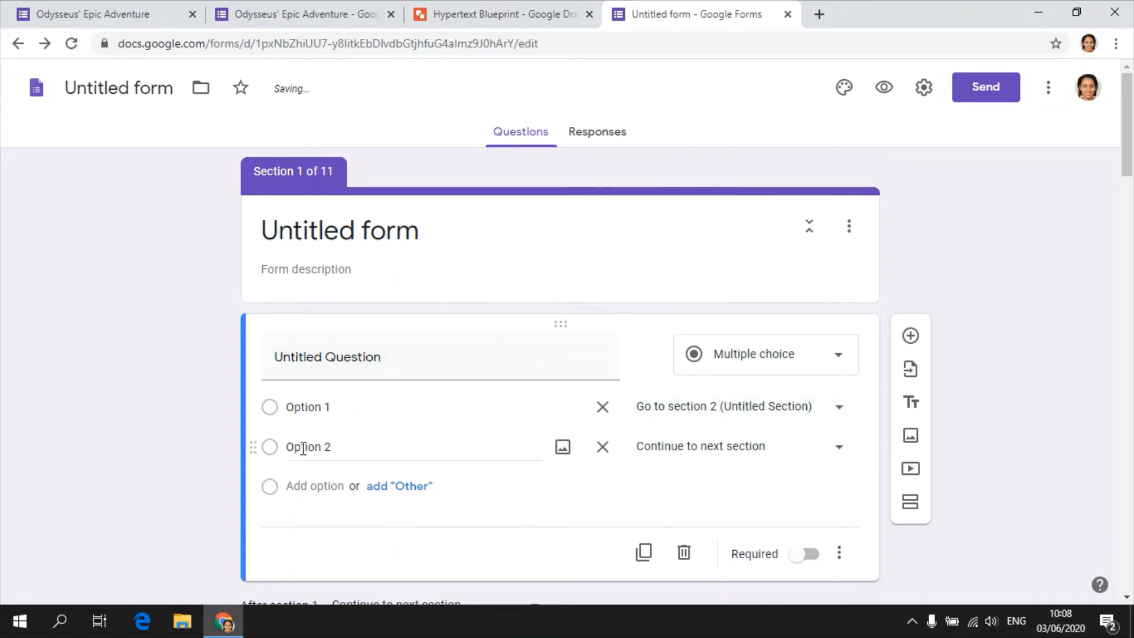
left_click(687, 447)
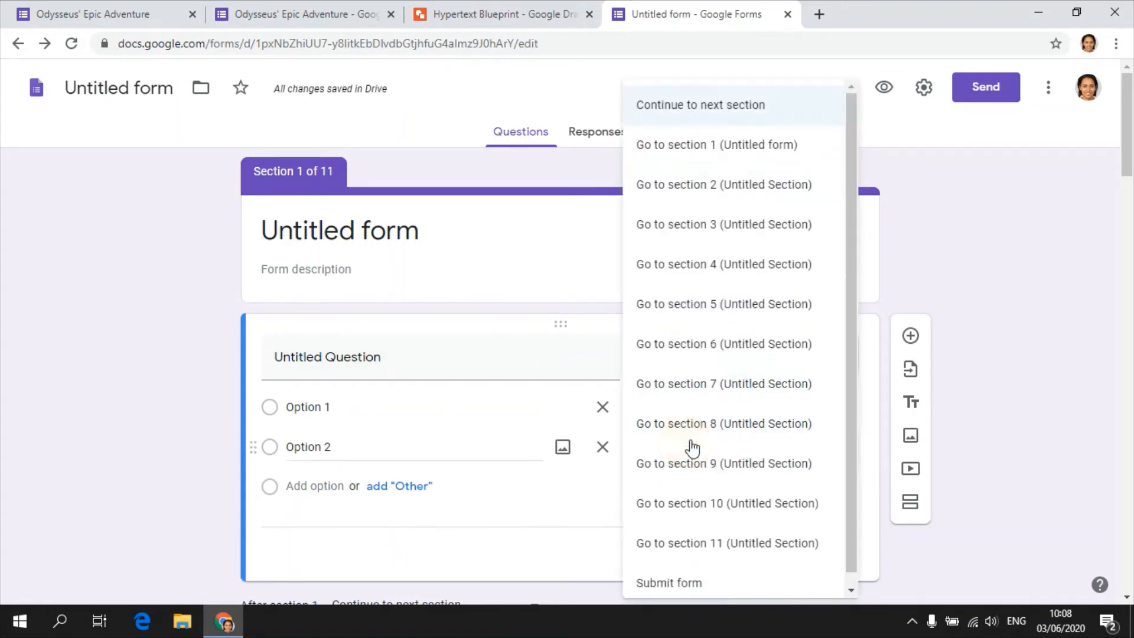
left_click(728, 235)
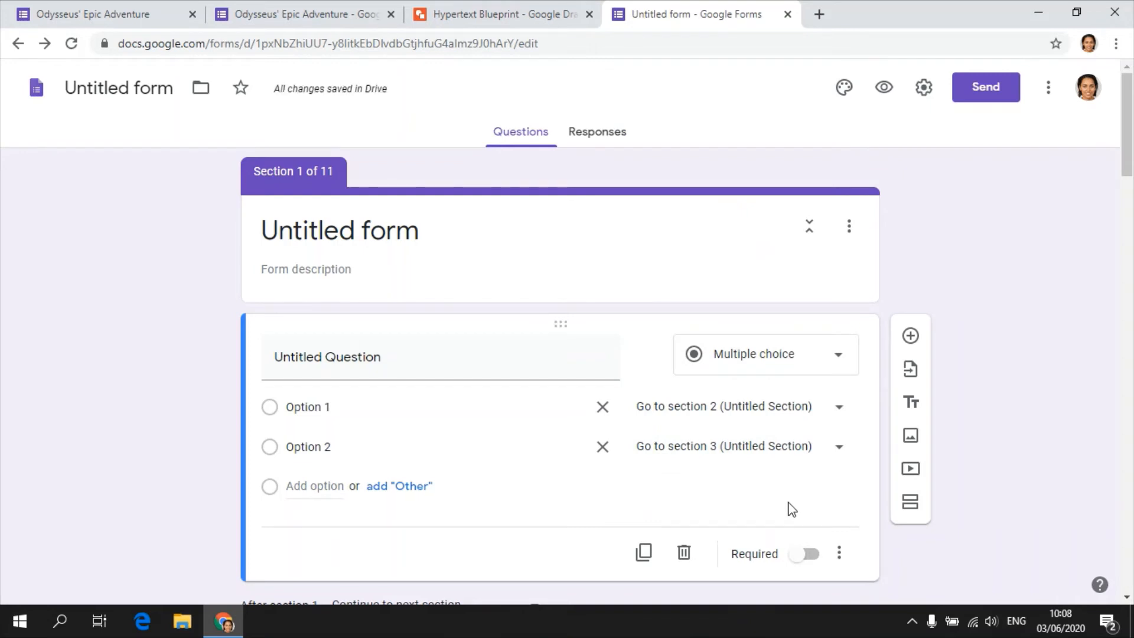
left_click(798, 555)
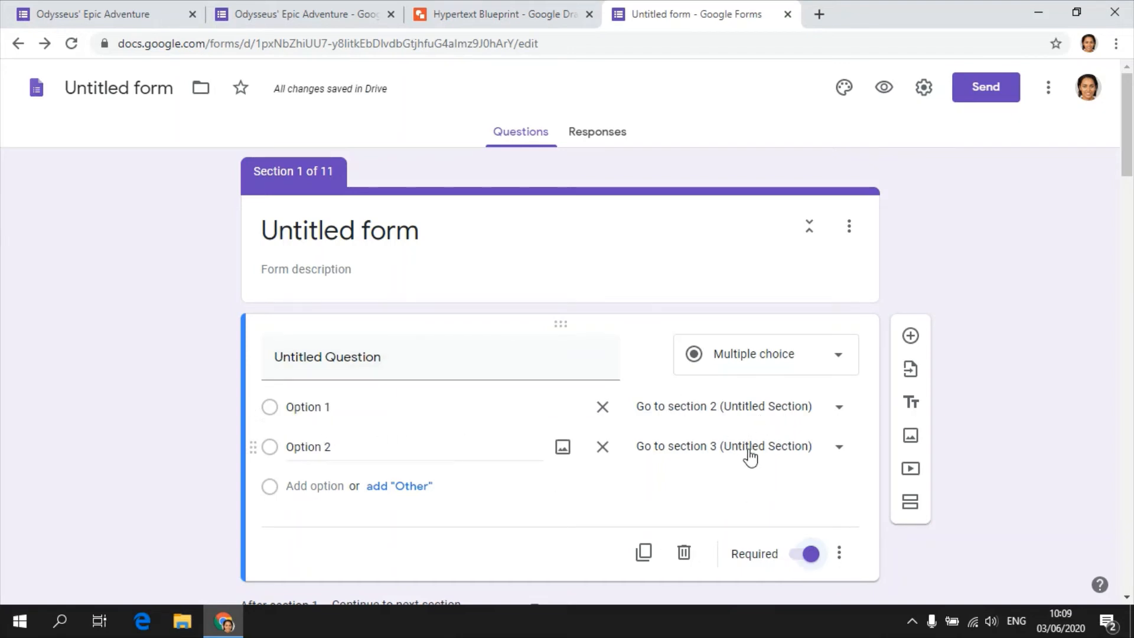
Check the blueprint for section 2 and add a required multiple-choice question with Option 1 and Option 2 to that section.
left_click(498, 9)
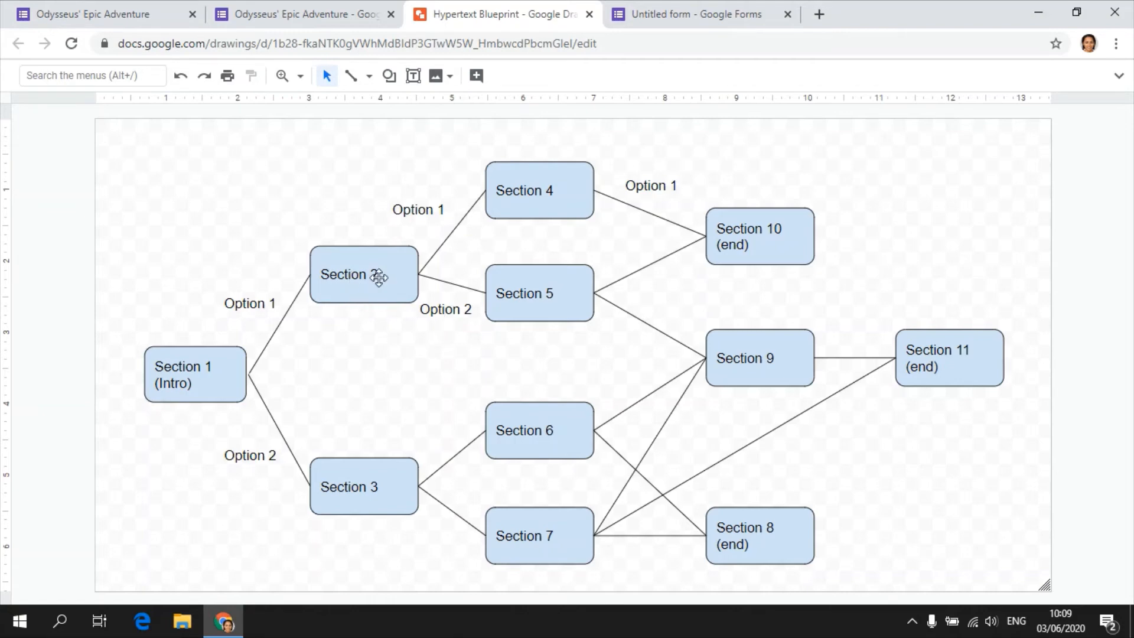
left_click(714, 13)
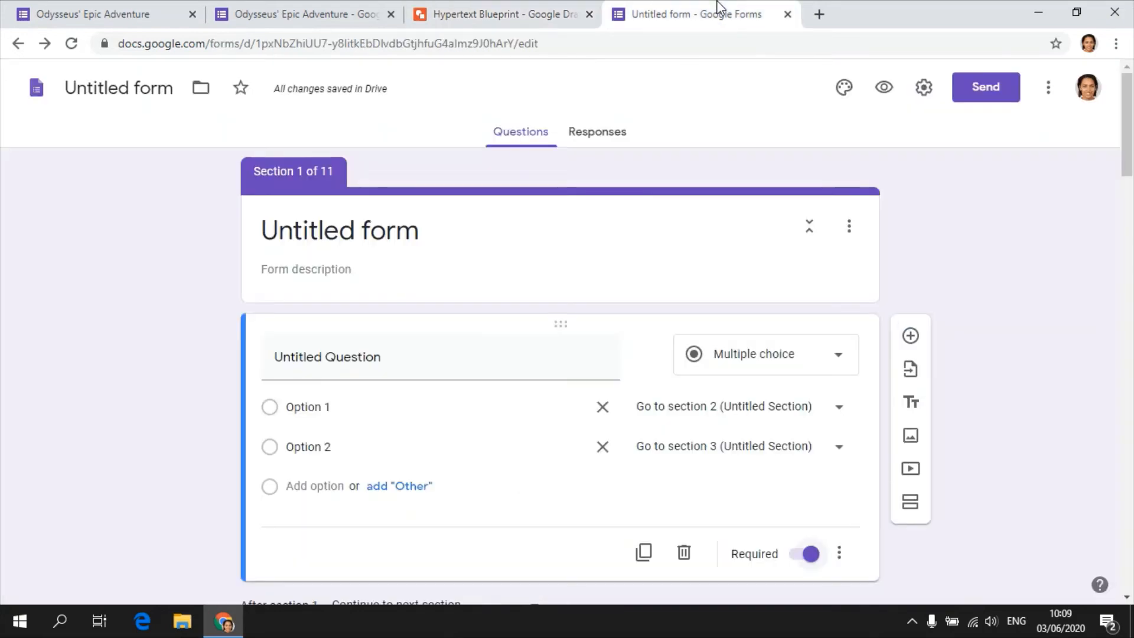
scroll(582, 324, "down", 8)
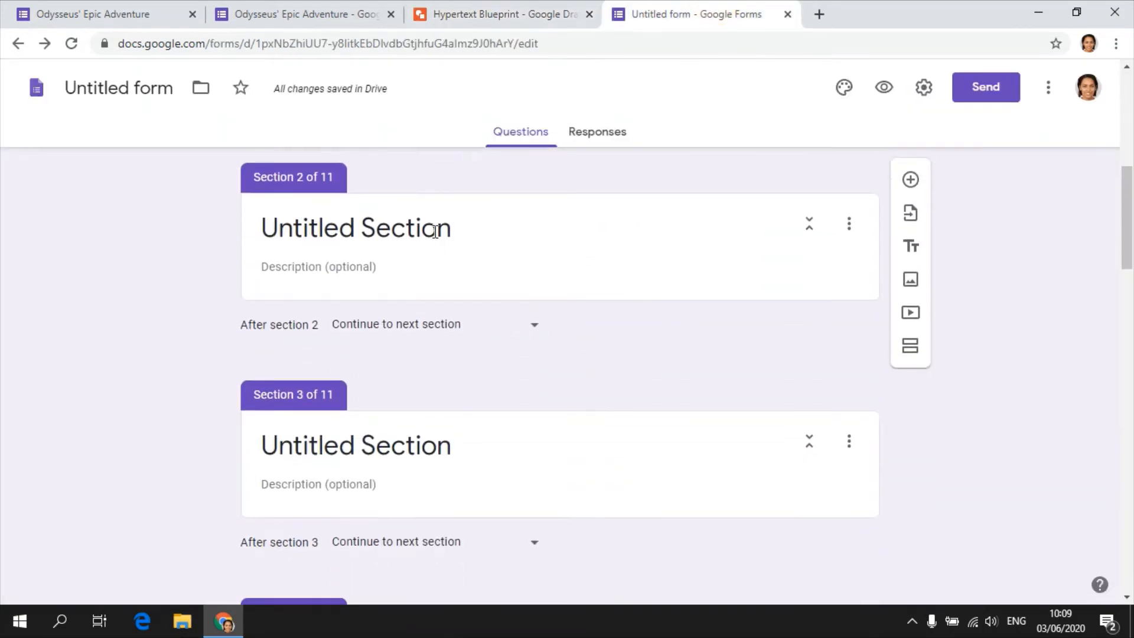
left_click(435, 229)
scroll(418, 312, "up", 3)
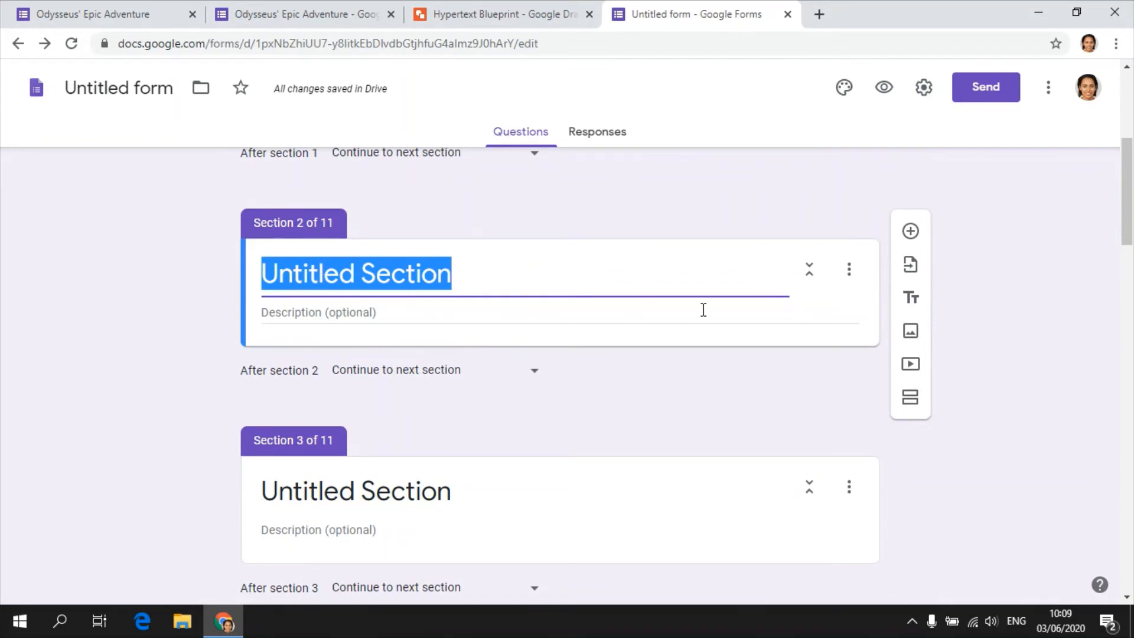
left_click(910, 231)
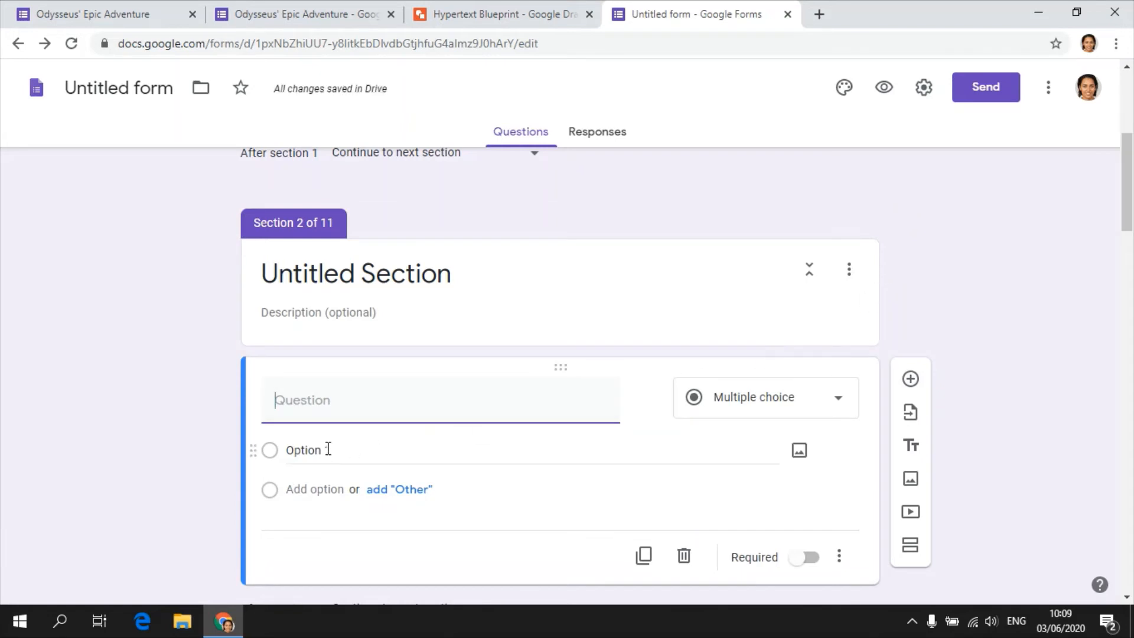
left_click(322, 493)
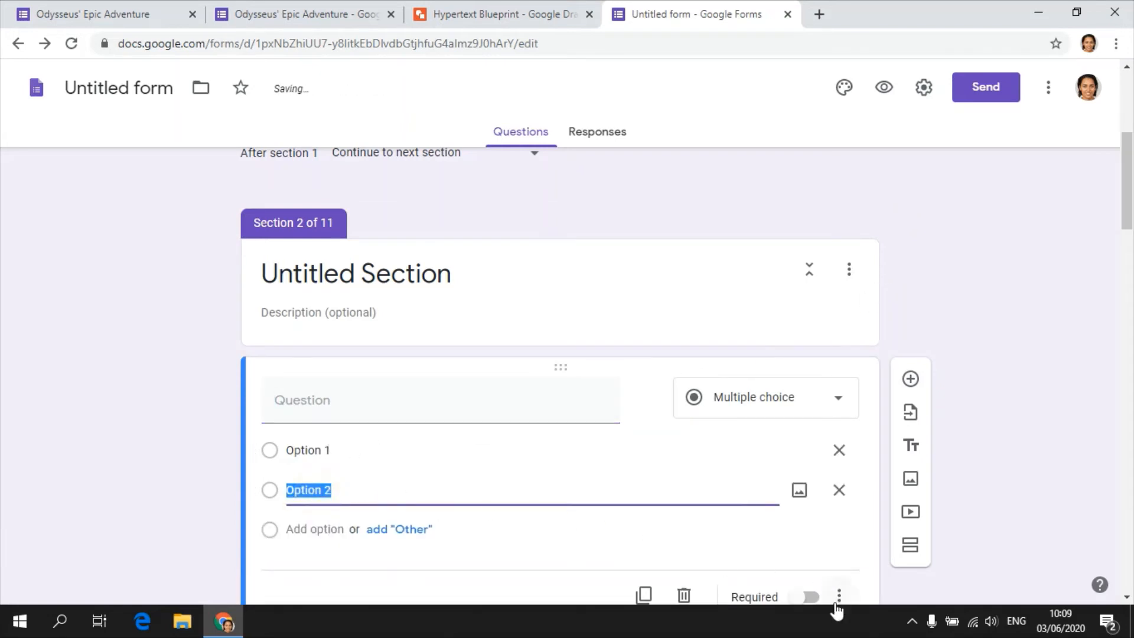
scroll(800, 577, "down", 1)
left_click(813, 515)
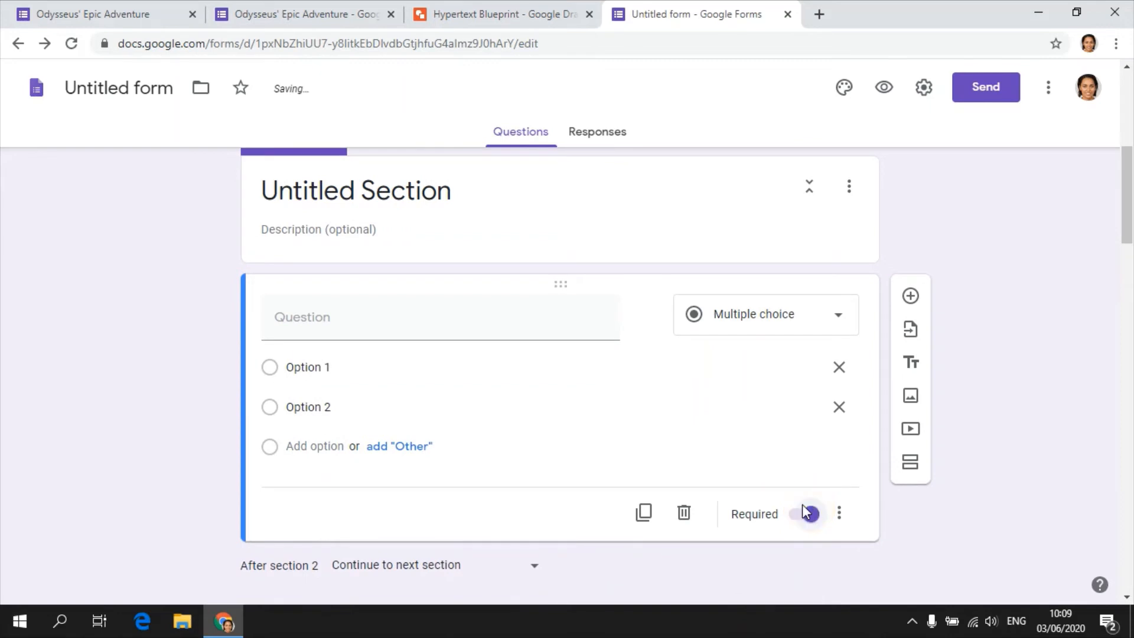
Check section 2's branches in the blueprint and turn on "Go to section based on answer" for its question.
left_click(485, 2)
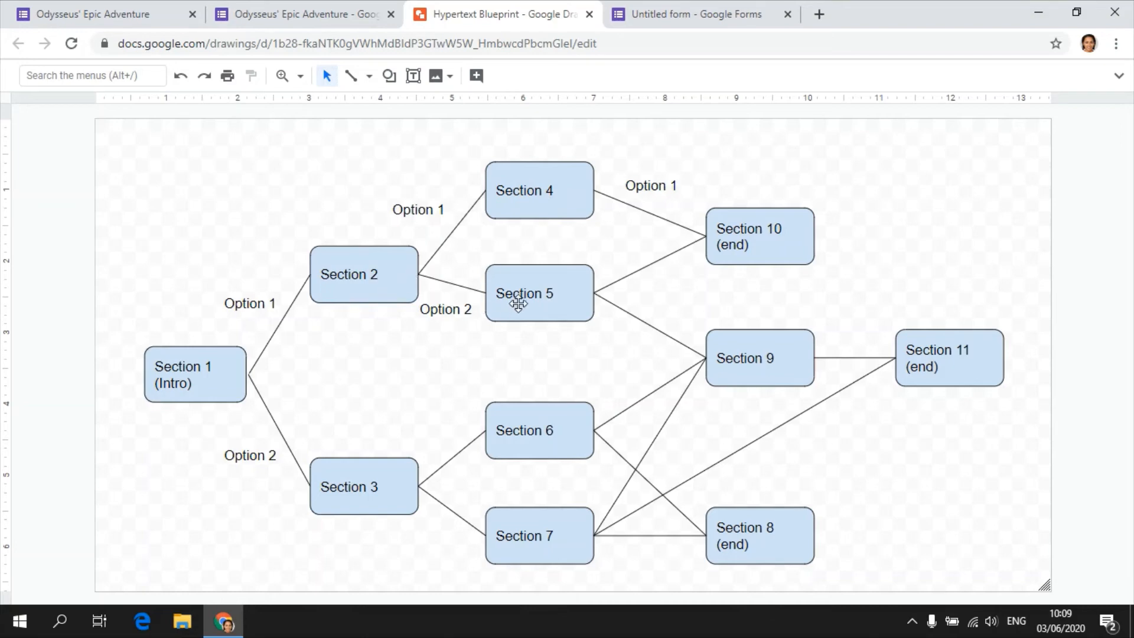
left_click(673, 14)
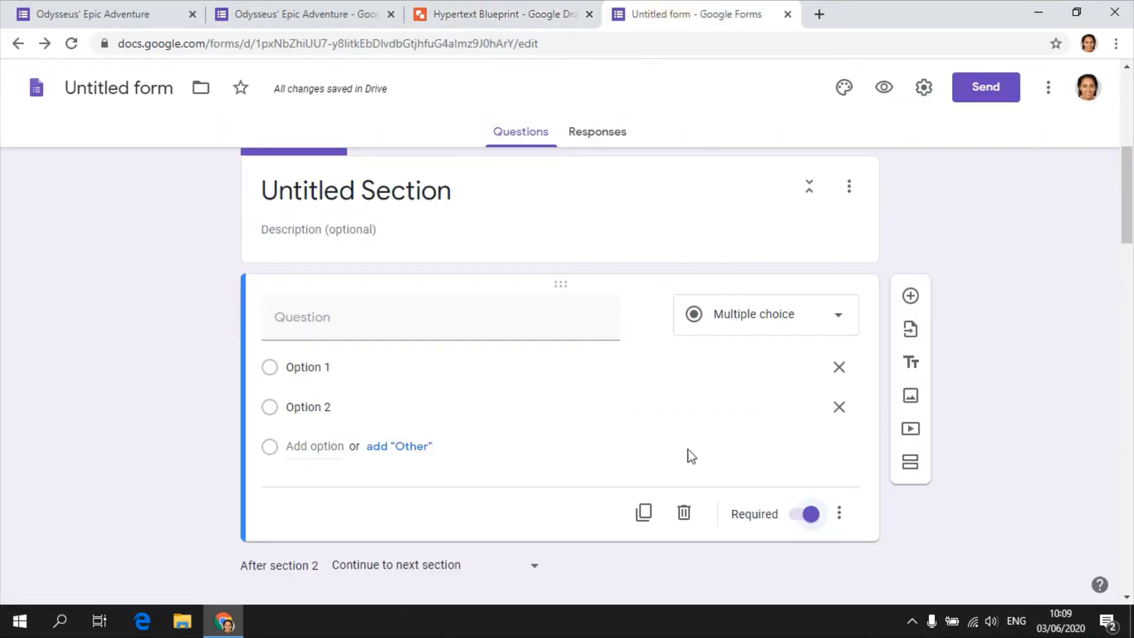
left_click(839, 513)
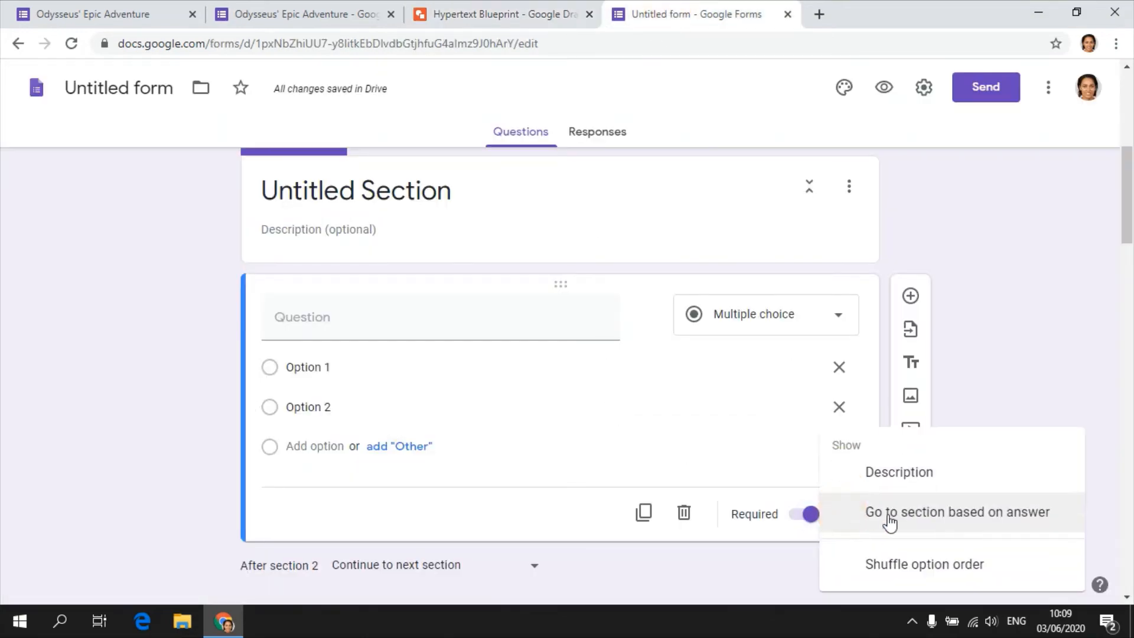
left_click(945, 515)
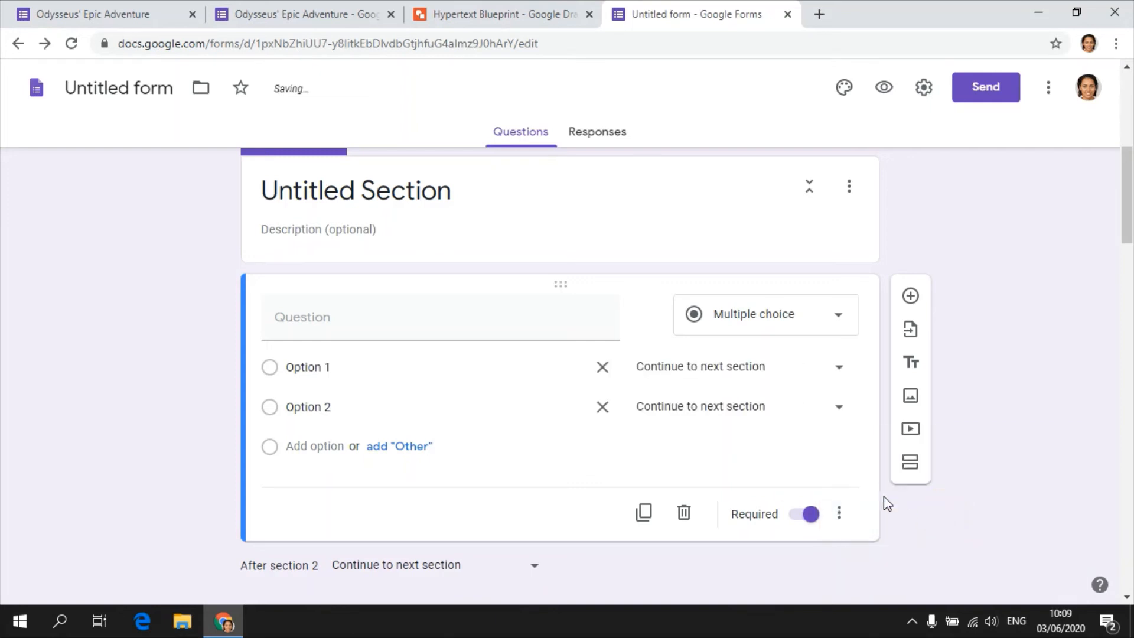
Route the section 2 question's Option 1 to section 4 and Option 2 to section 5.
left_click(741, 377)
left_click(719, 275)
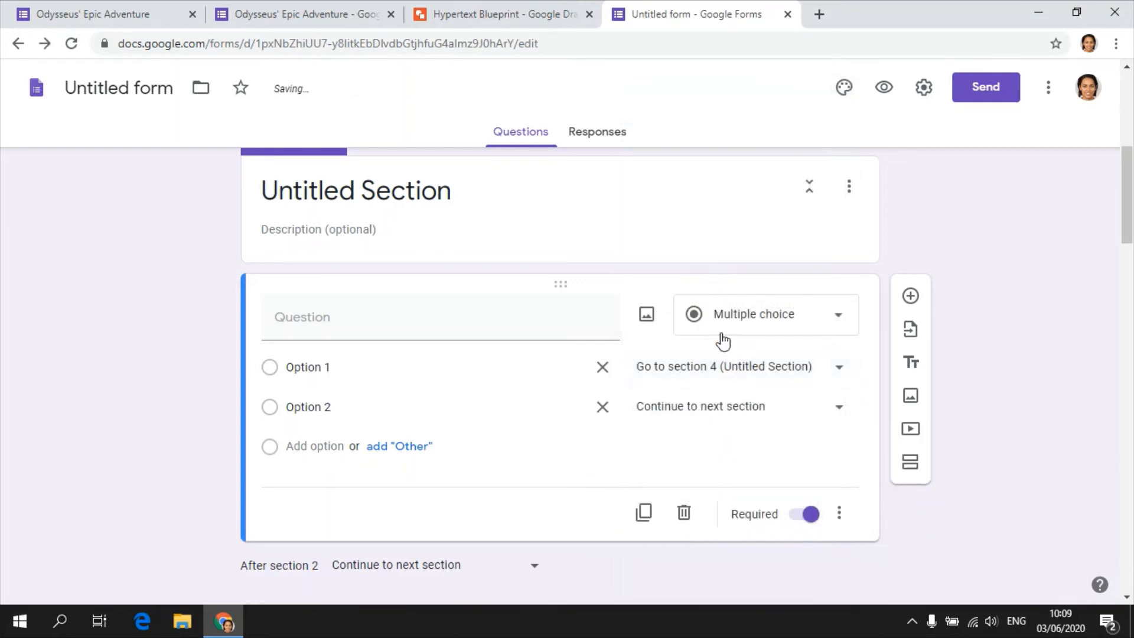
left_click(679, 412)
left_click(713, 304)
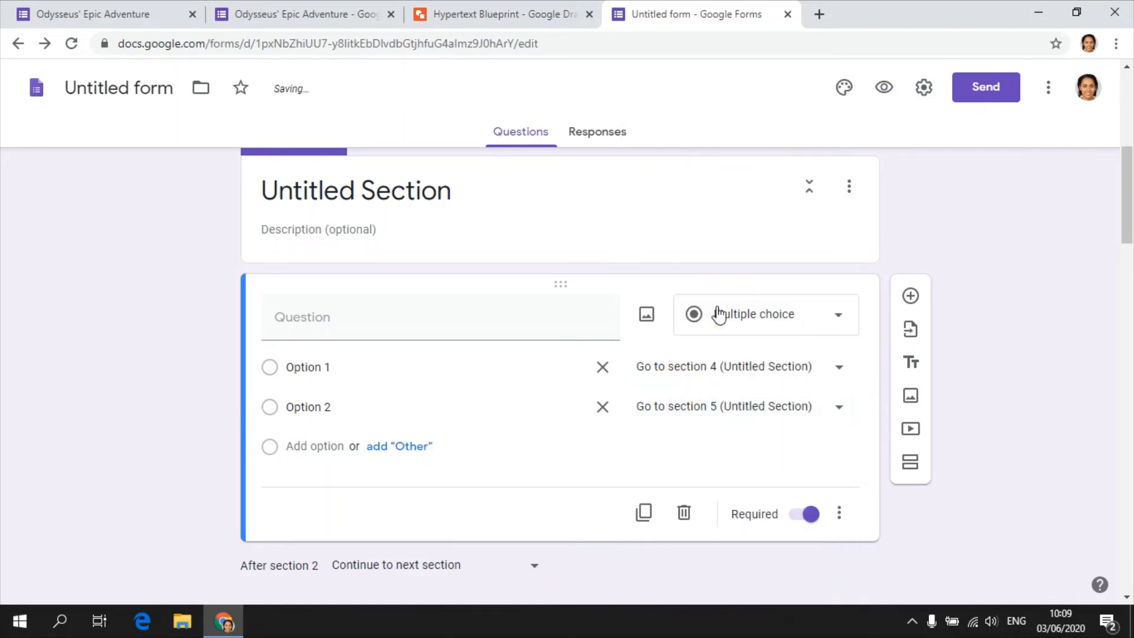
scroll(715, 416, "down", 2)
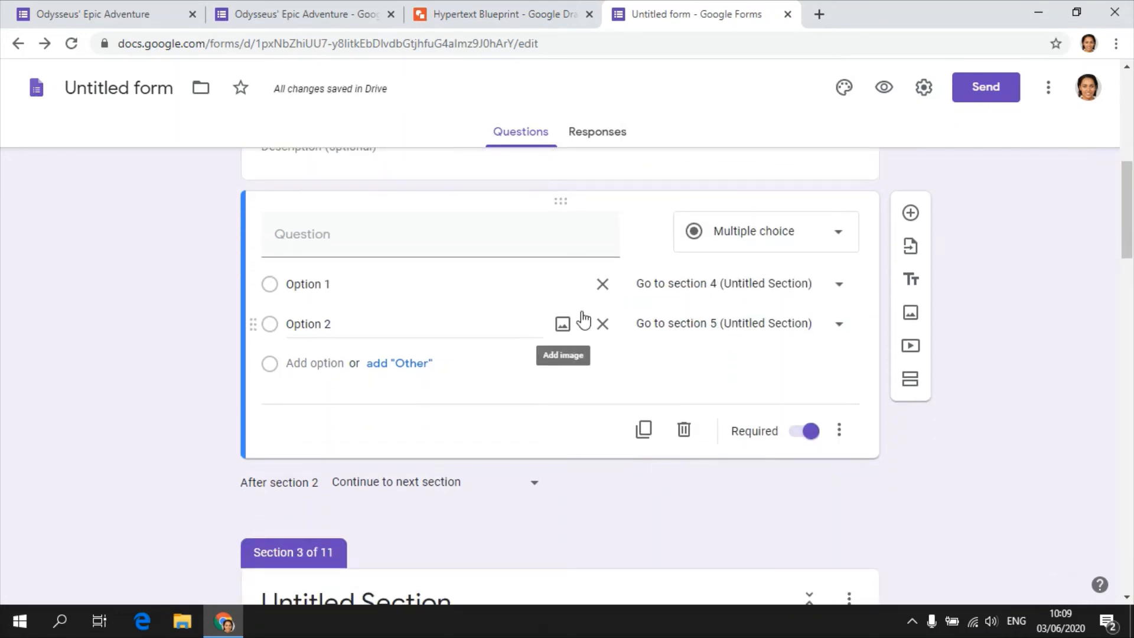
scroll(670, 359, "down", 3)
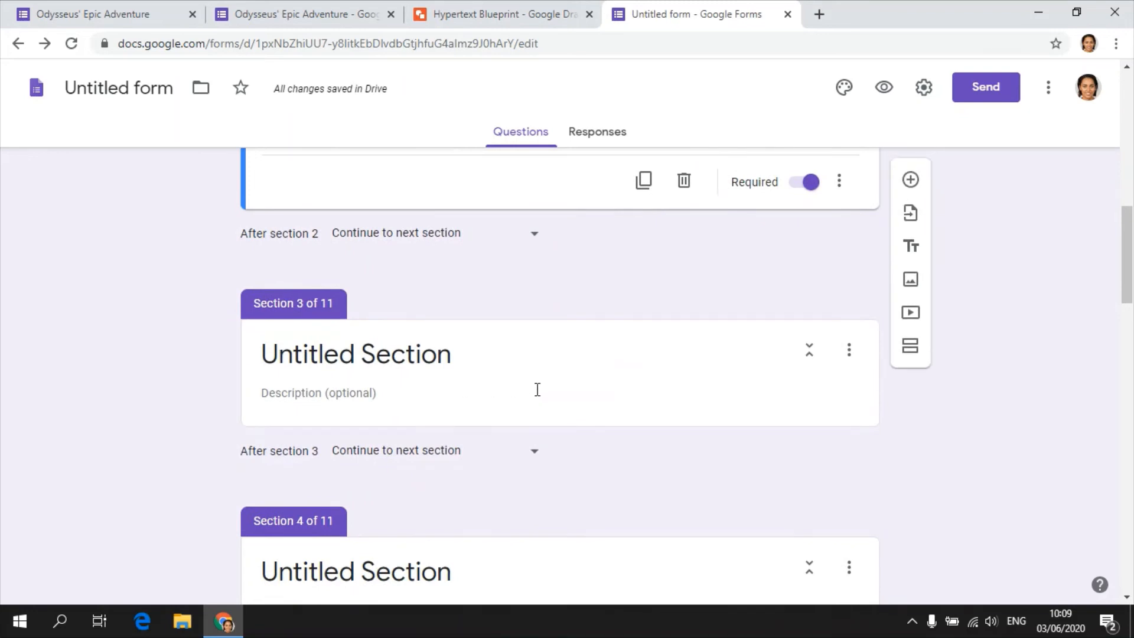
scroll(531, 392, "up", 3)
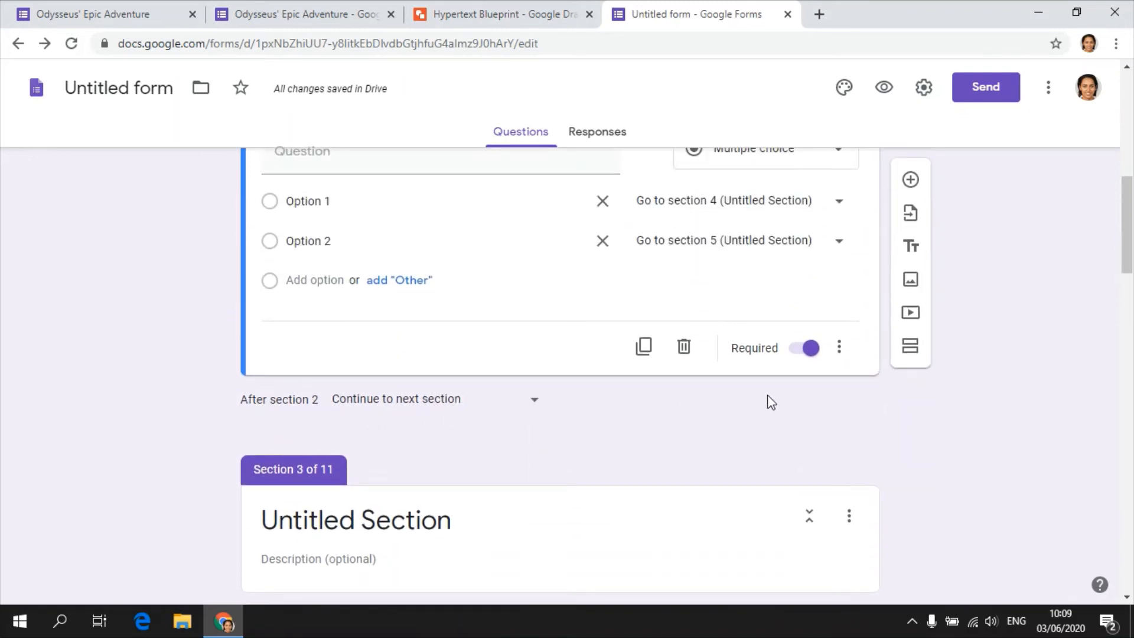
scroll(780, 383, "up", 1)
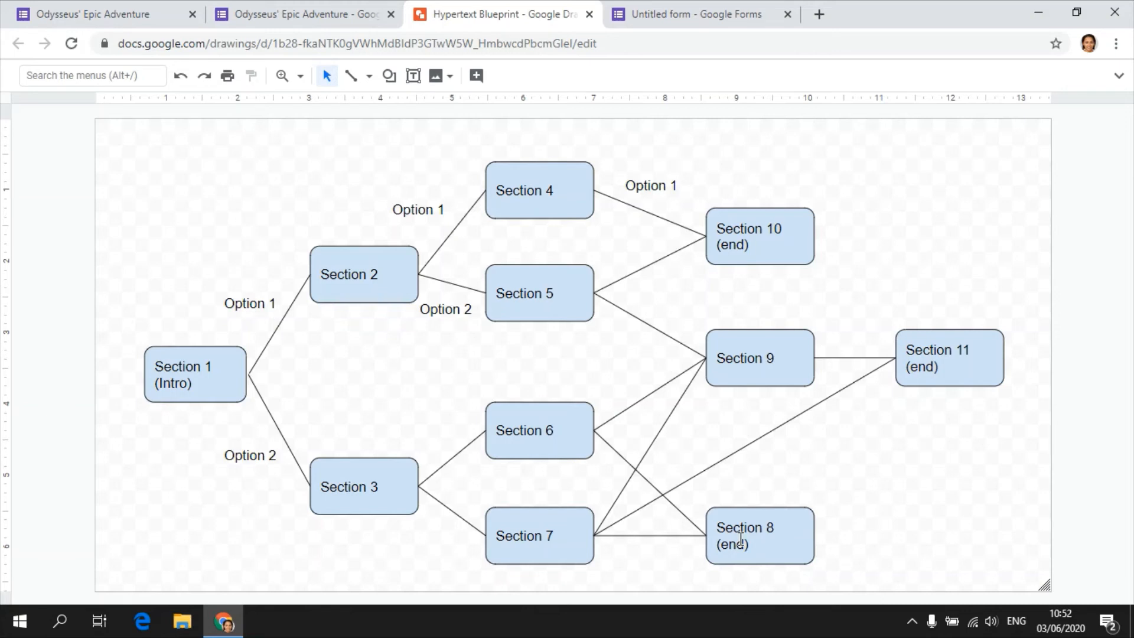
Return from the blueprint to the untitled form and set section 8, an ending section, to submit the form.
left_click(692, 14)
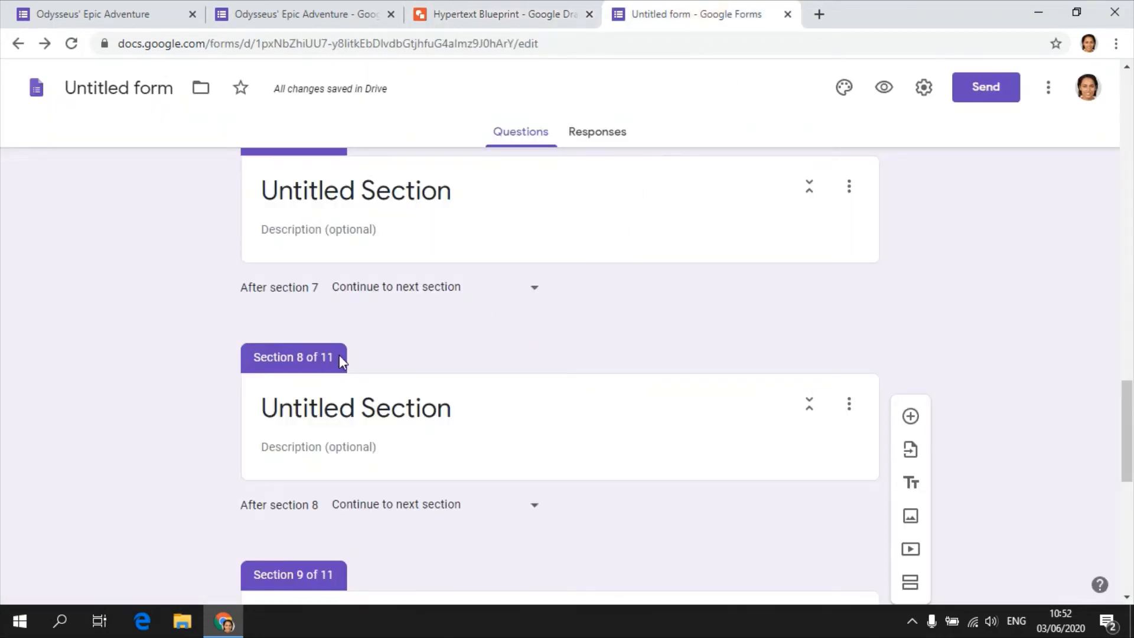
left_click(273, 405)
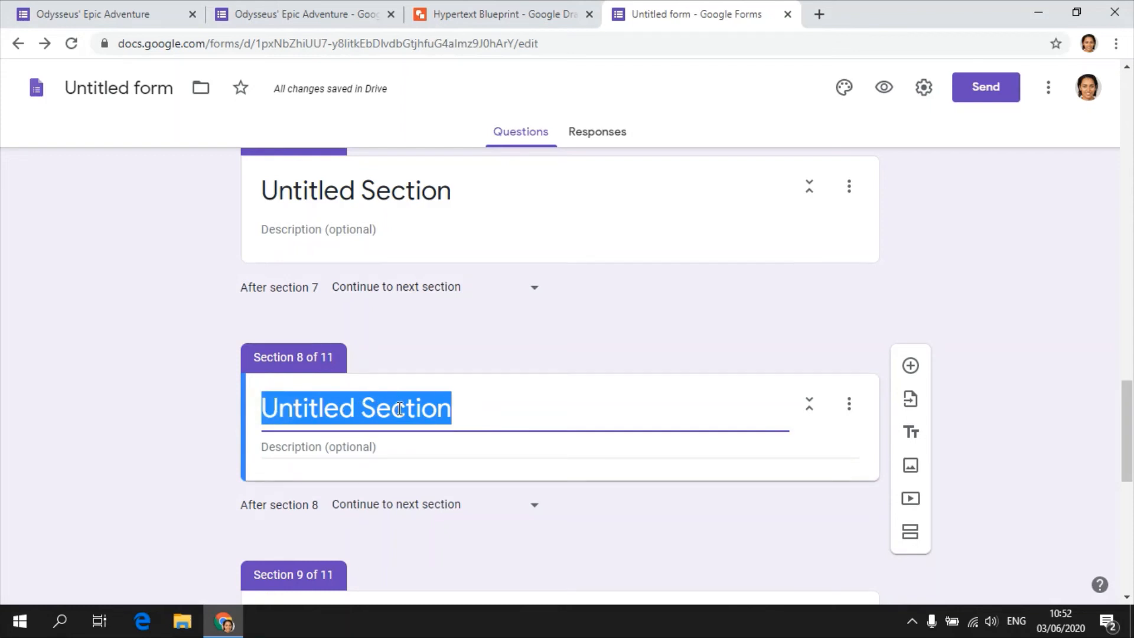
left_click(330, 447)
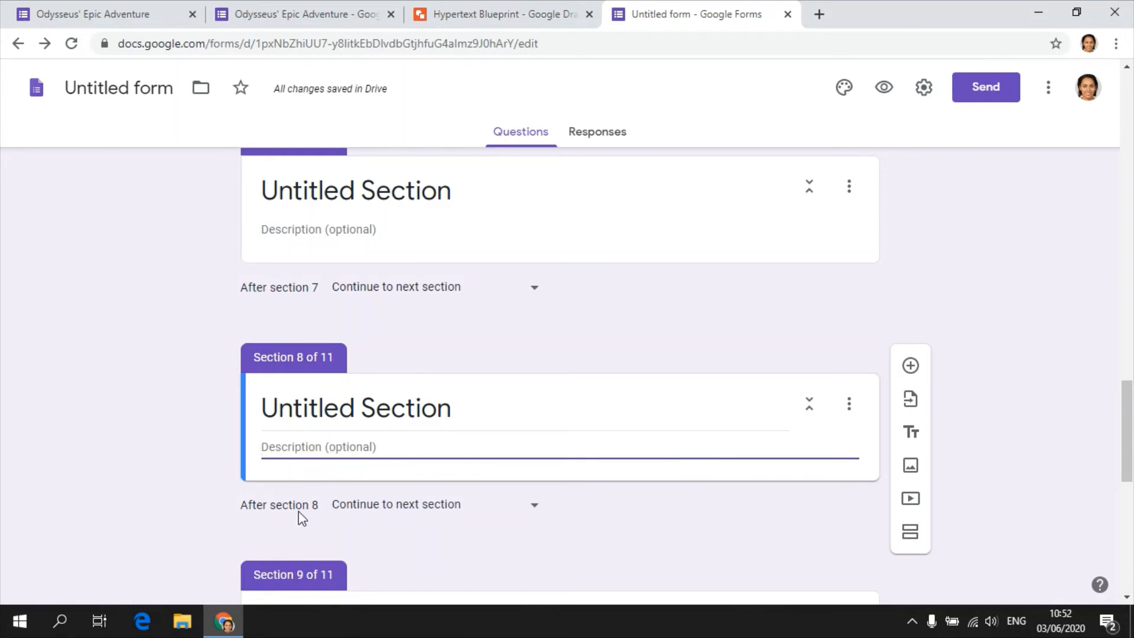
left_click(537, 506)
left_click(405, 568)
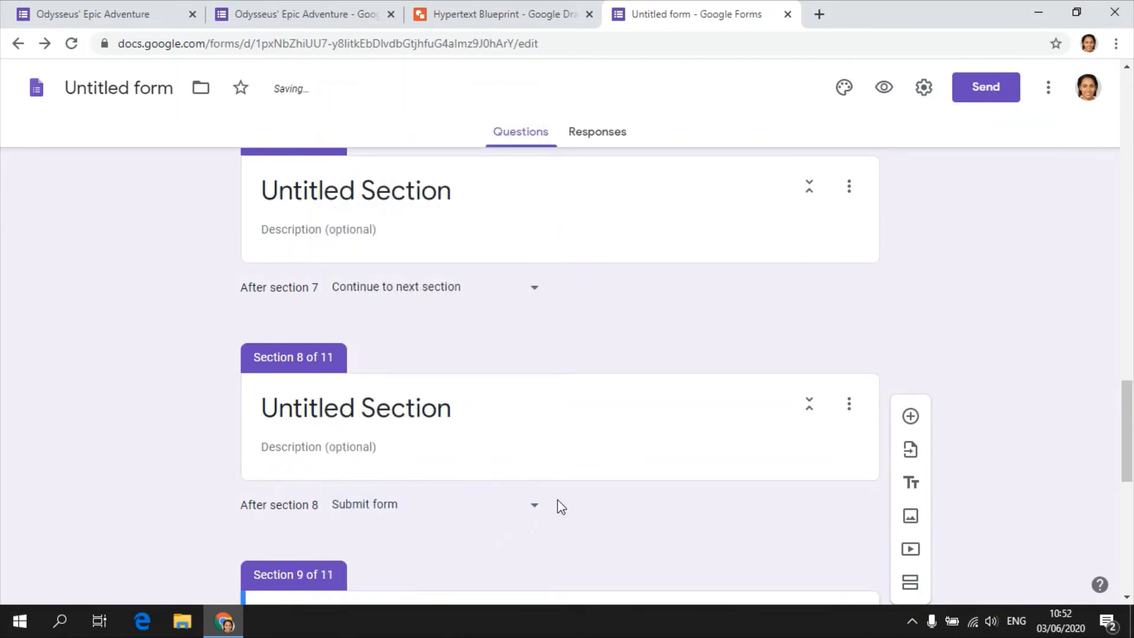
Check the blueprint for the remaining ending sections, set section 10 to submit the form, and go to section 11's title and description.
left_click(554, 15)
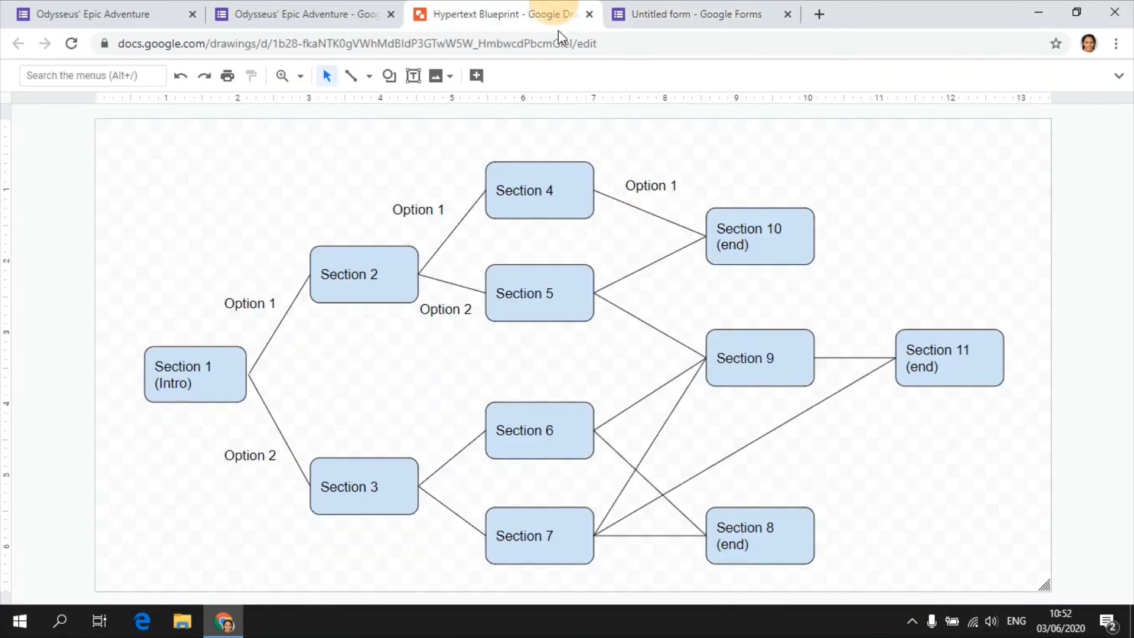
left_click(728, 13)
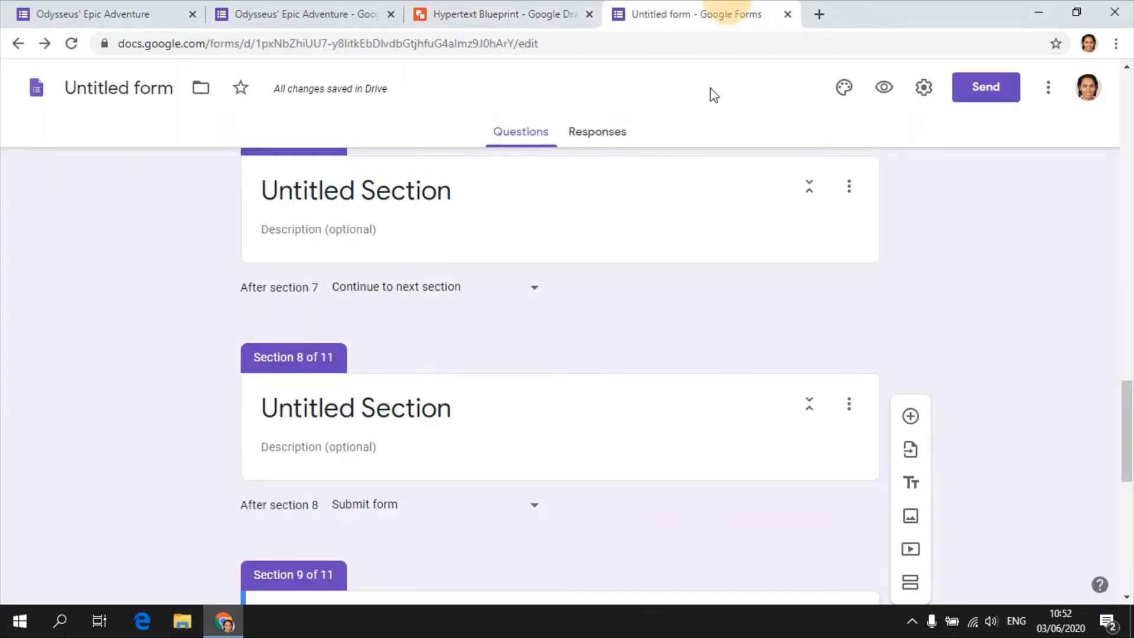
scroll(666, 286, "down", 8)
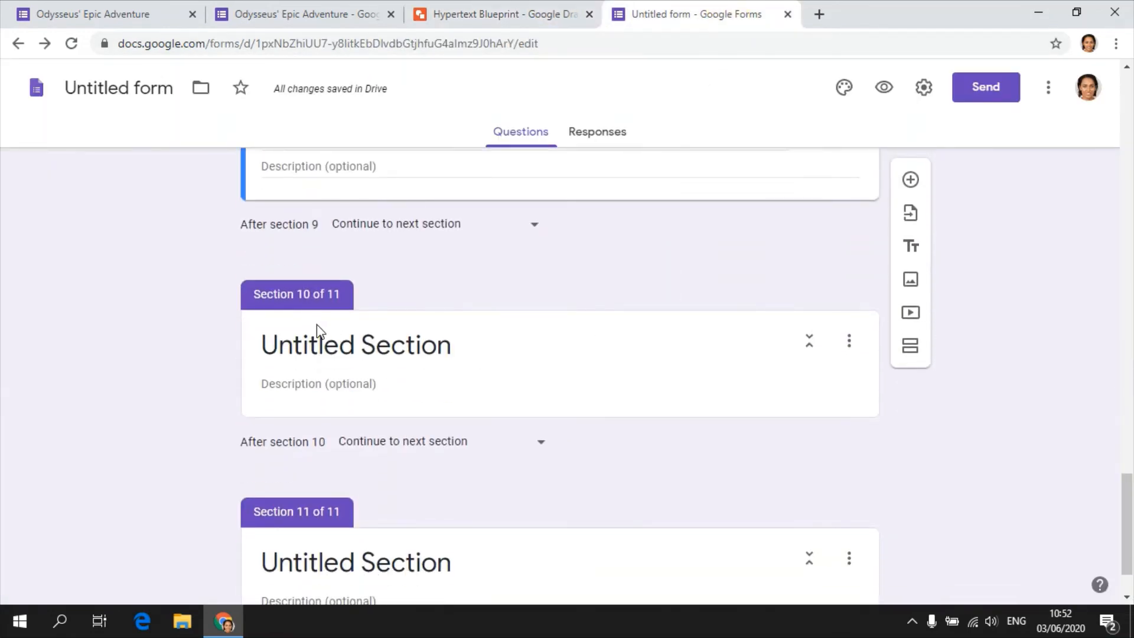
left_click(307, 341)
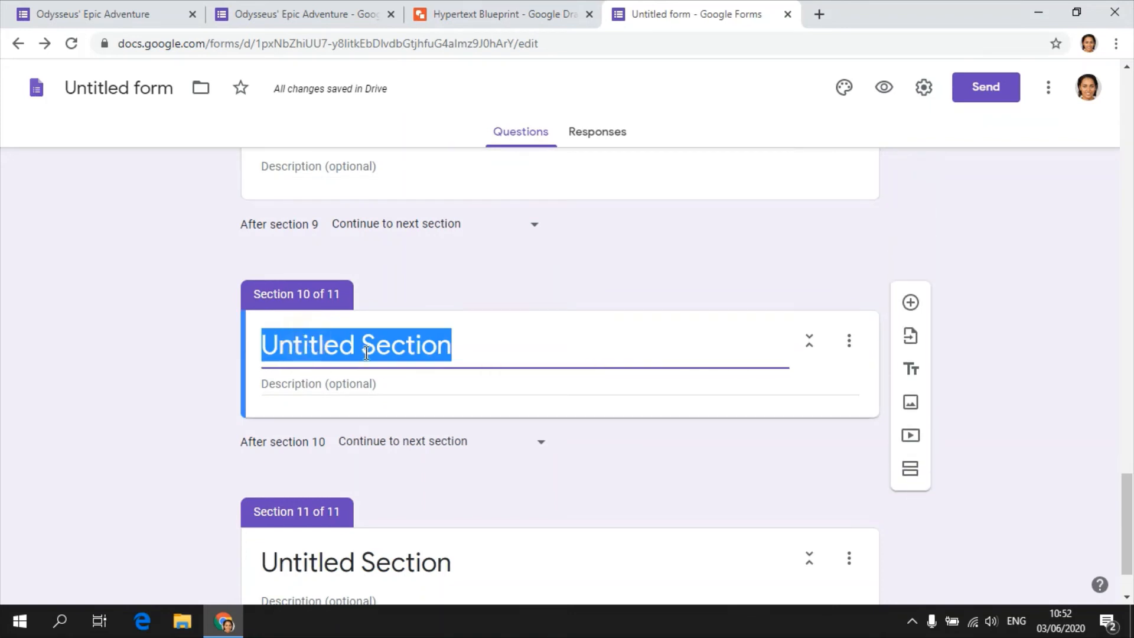
left_click(343, 383)
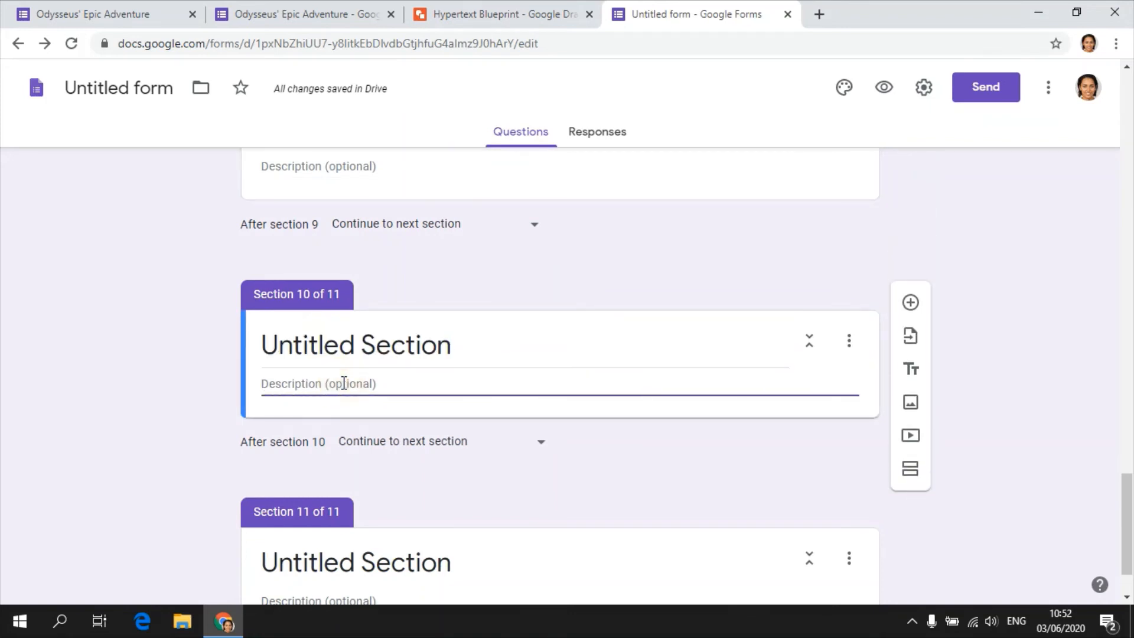
left_click(434, 448)
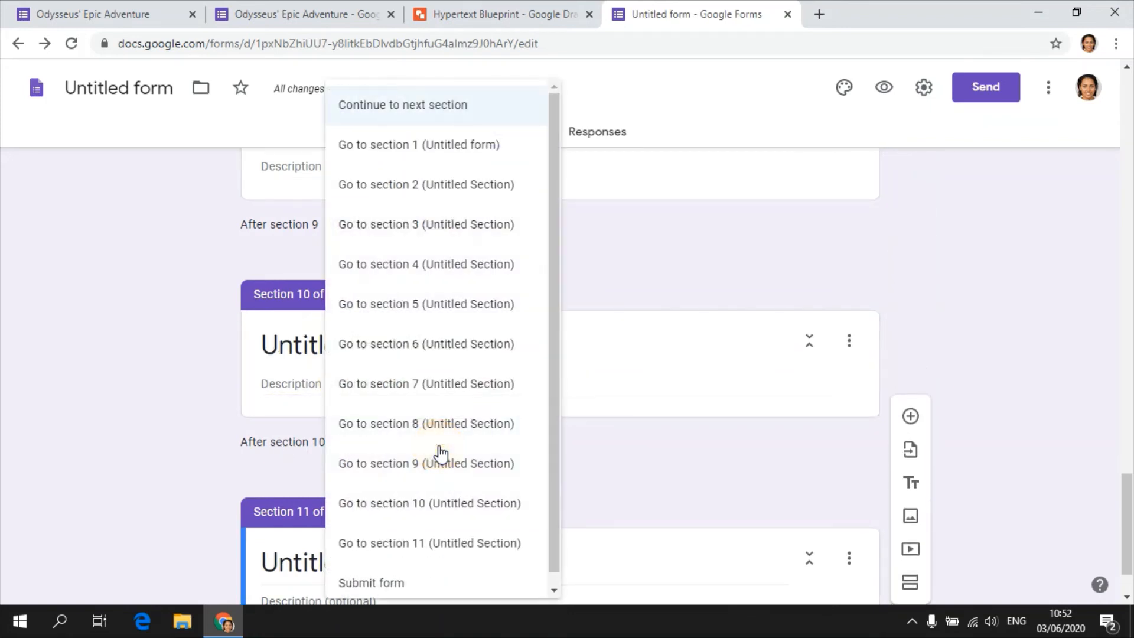
left_click(411, 583)
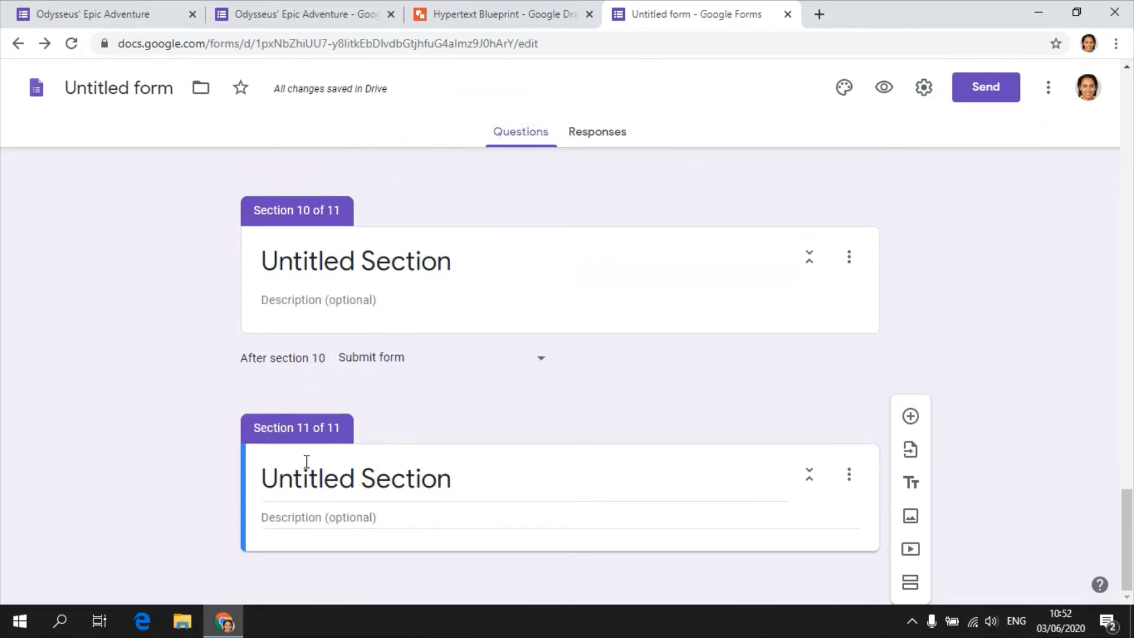
left_click(451, 482)
left_click(441, 517)
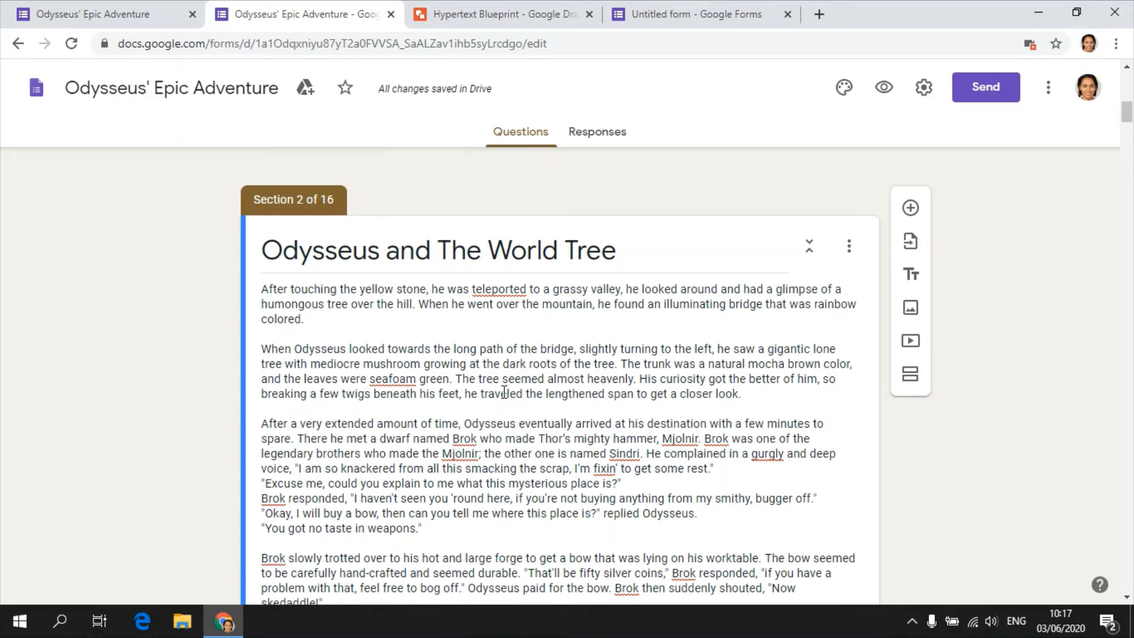
Search Google images for "odysseus" and insert the painting of a boat beside a rocky shore into section 2.
left_click(918, 320)
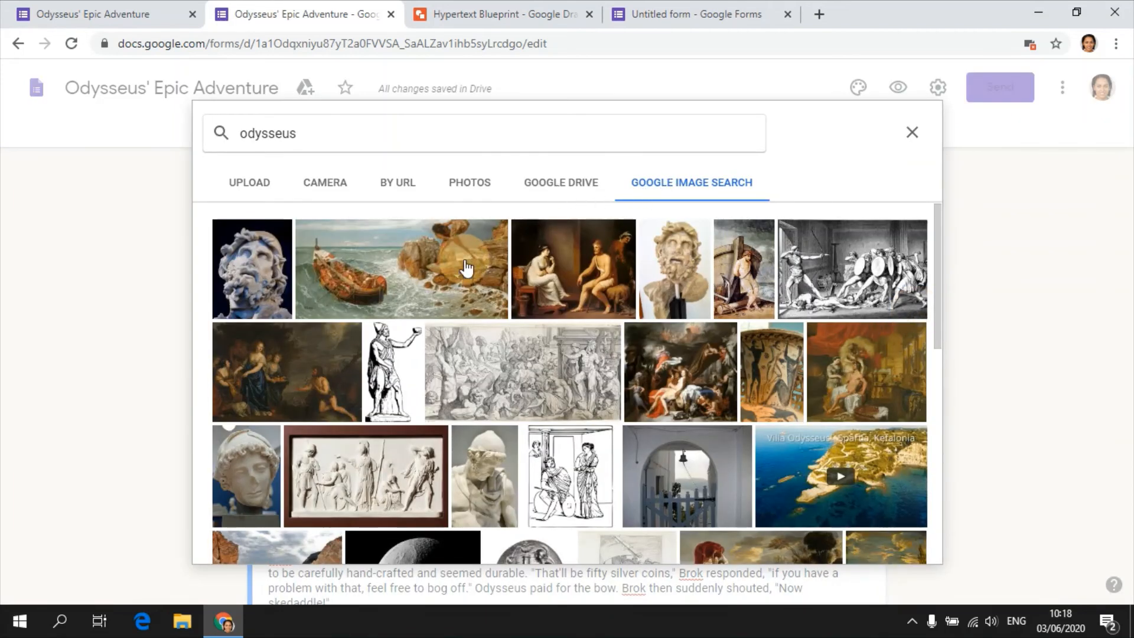
left_click(421, 292)
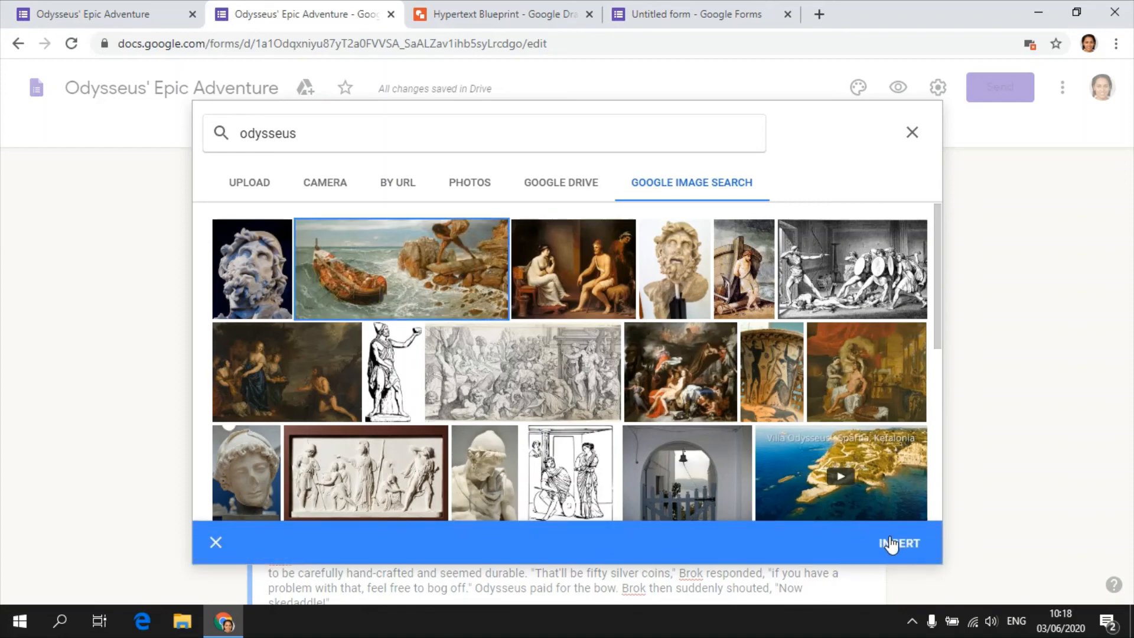
left_click(889, 536)
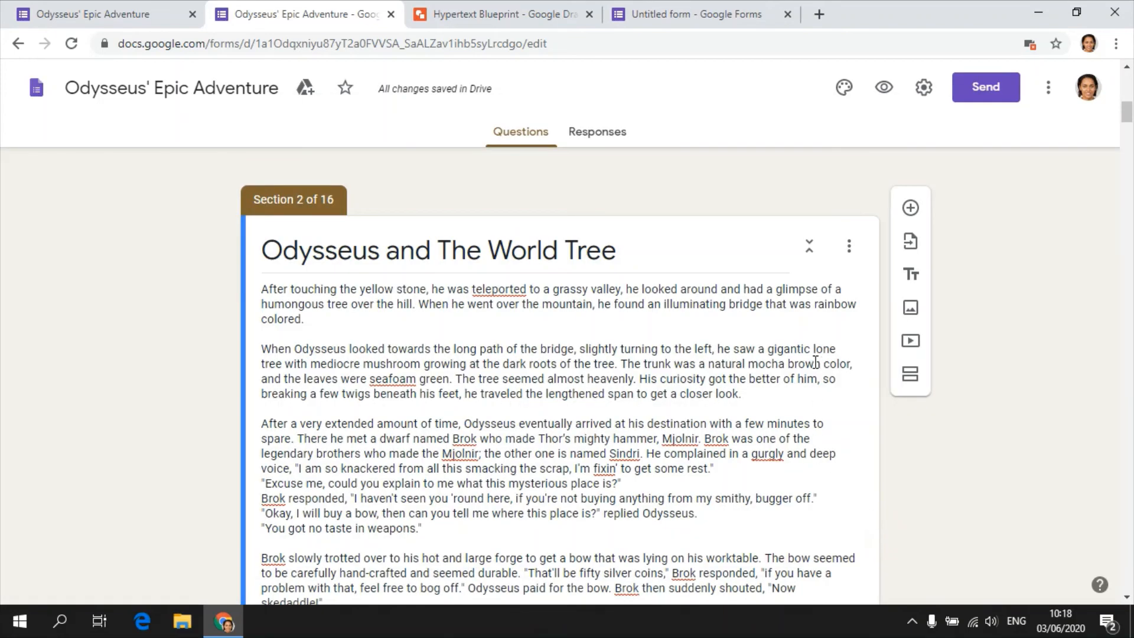
Add a title and description block directly below the inserted image in section 2.
scroll(498, 315, "down", 13)
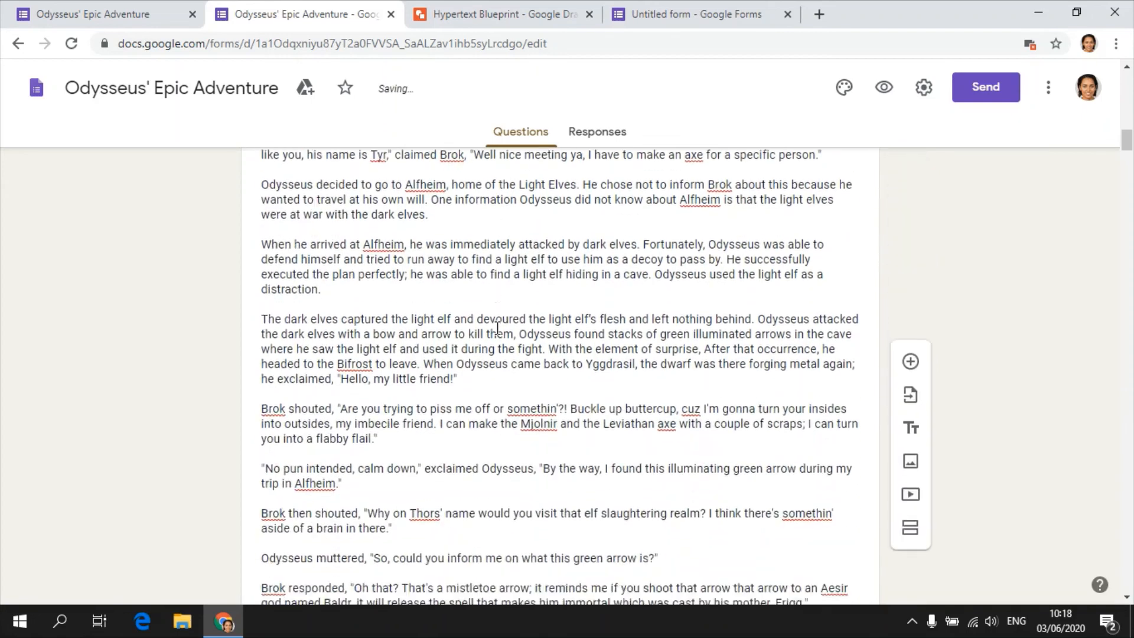
scroll(497, 327, "down", 8)
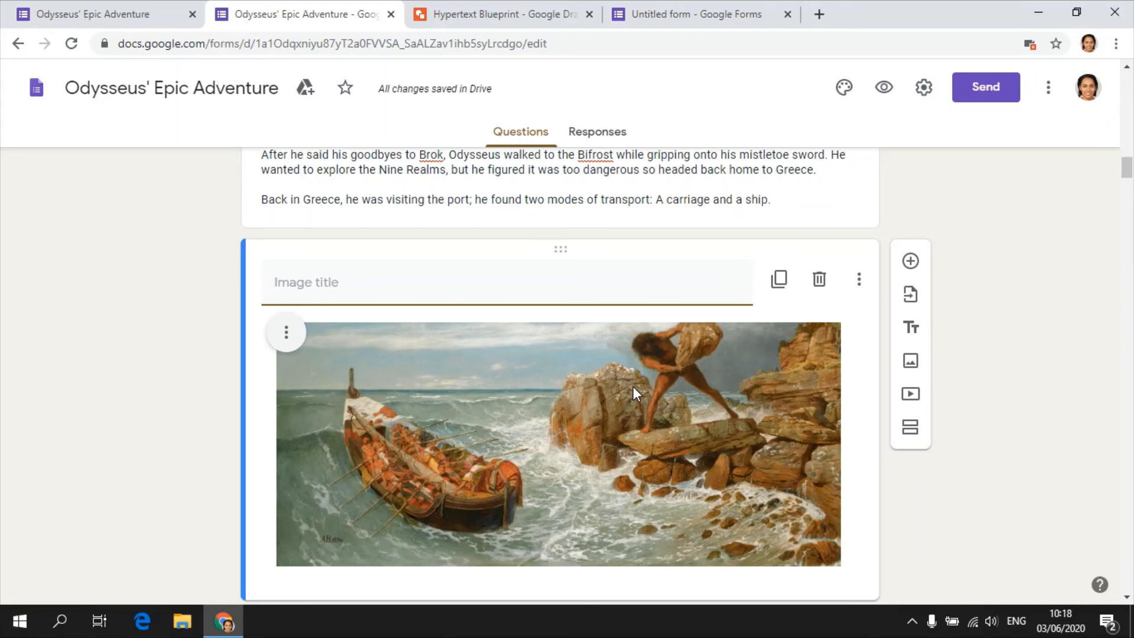
scroll(650, 395, "down", 1)
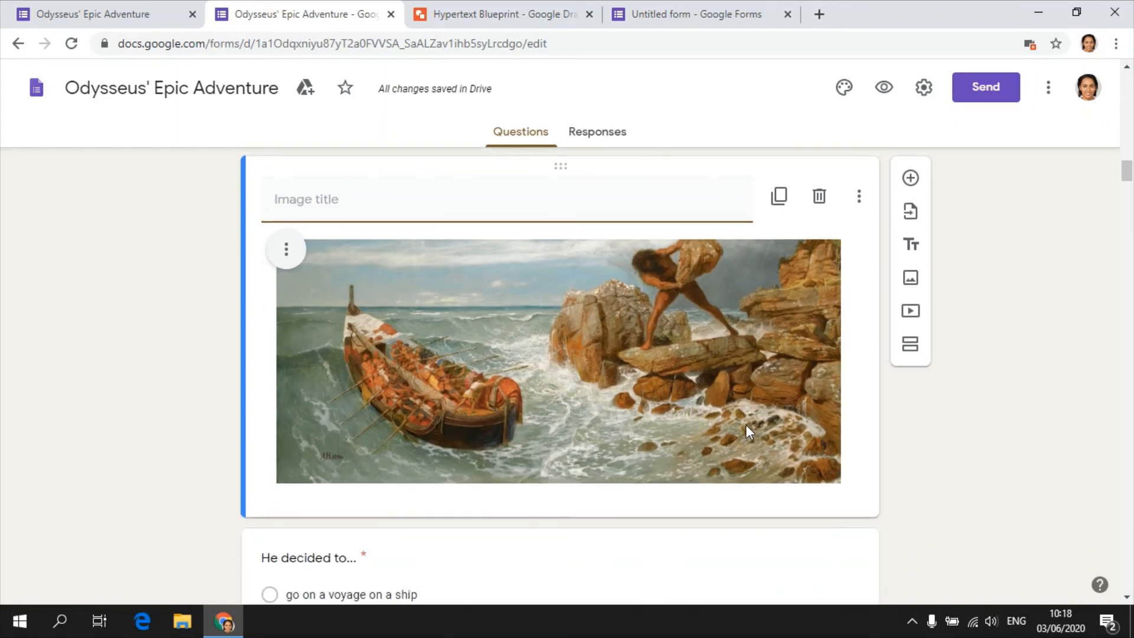
left_click(913, 248)
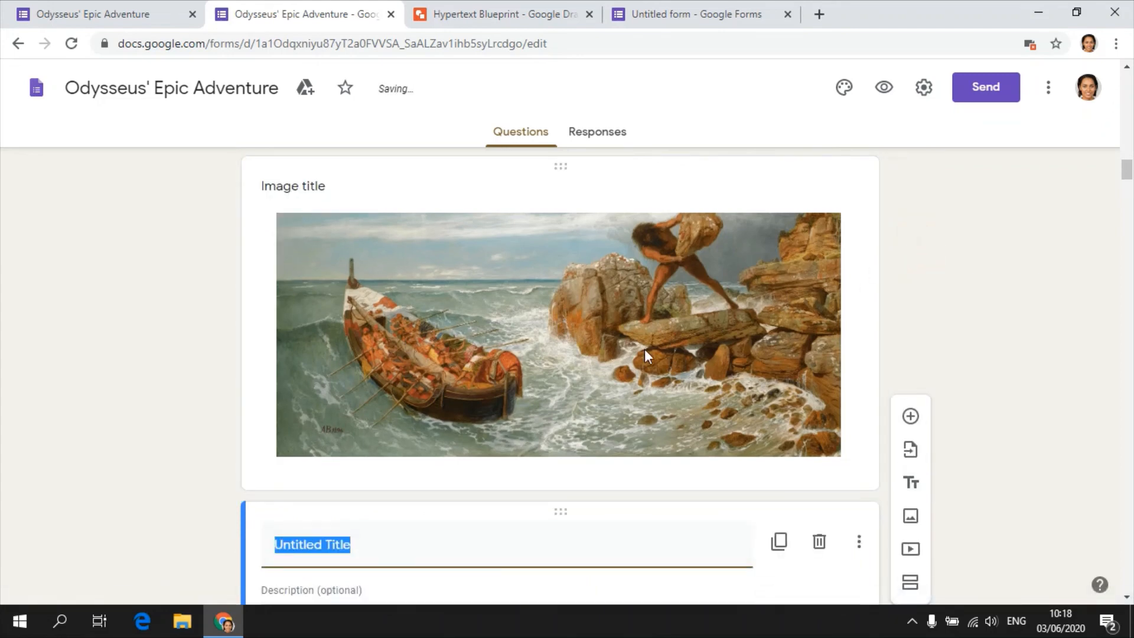
Move section 2's heading "Odysseus and The World Tree" into the title of the new block below the image.
scroll(382, 538, "up", 12)
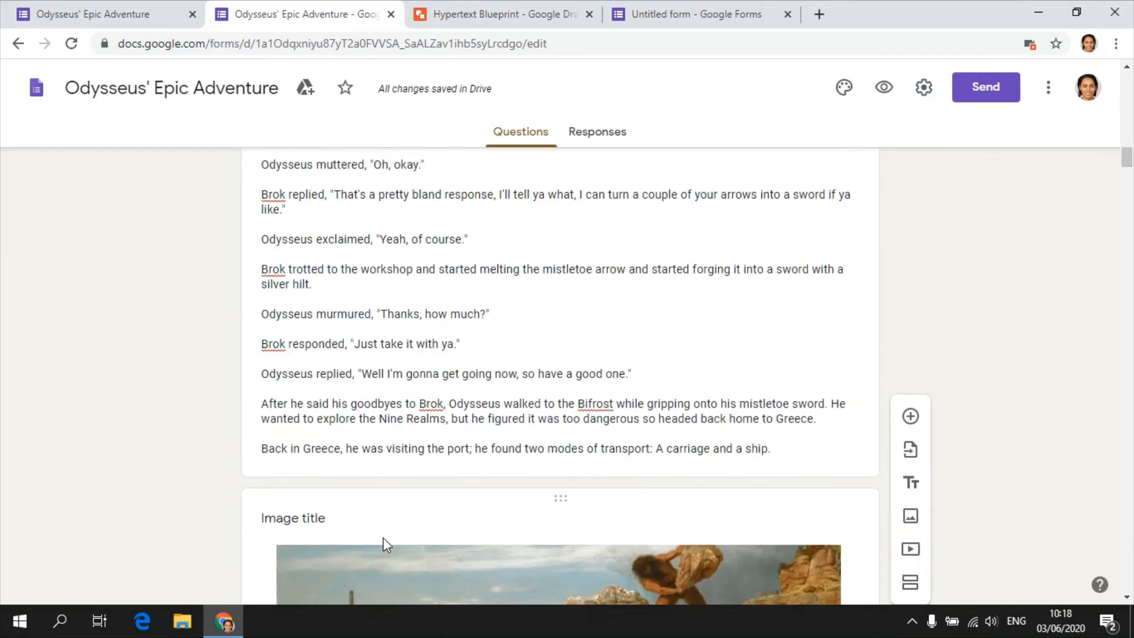
scroll(382, 538, "up", 10)
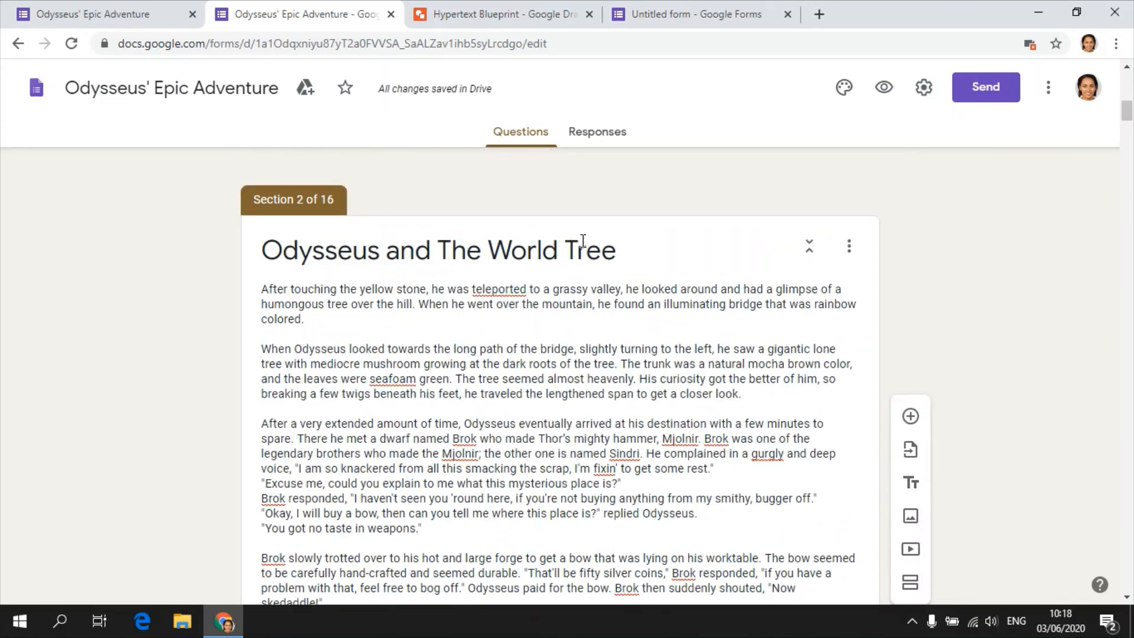
triple_click(612, 246)
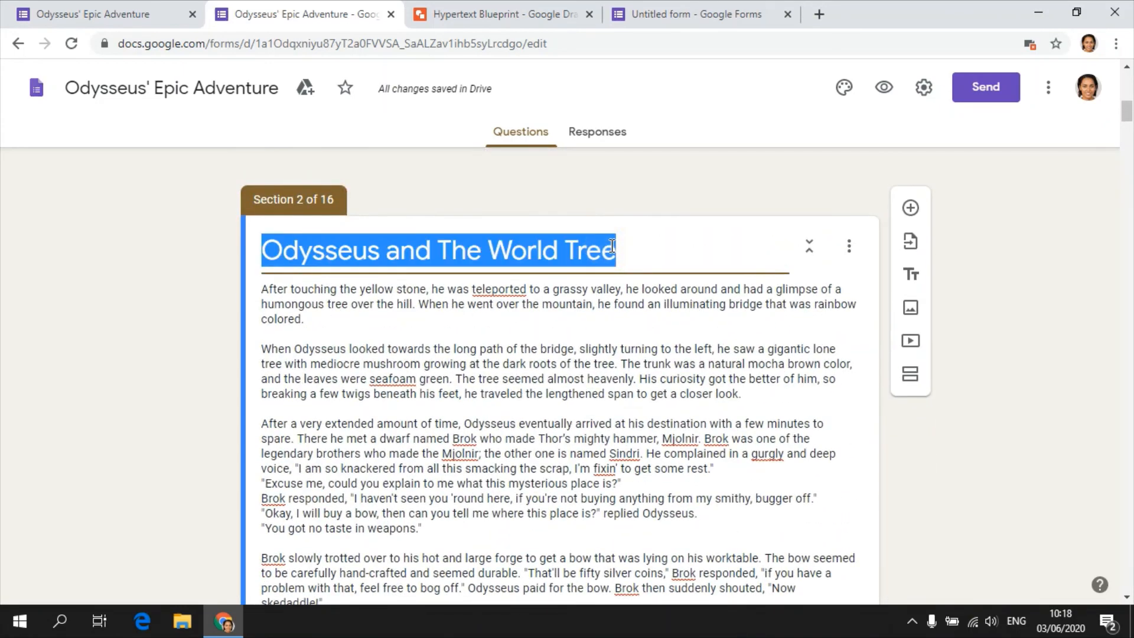
key("ctrl+x")
scroll(609, 248, "down", 20)
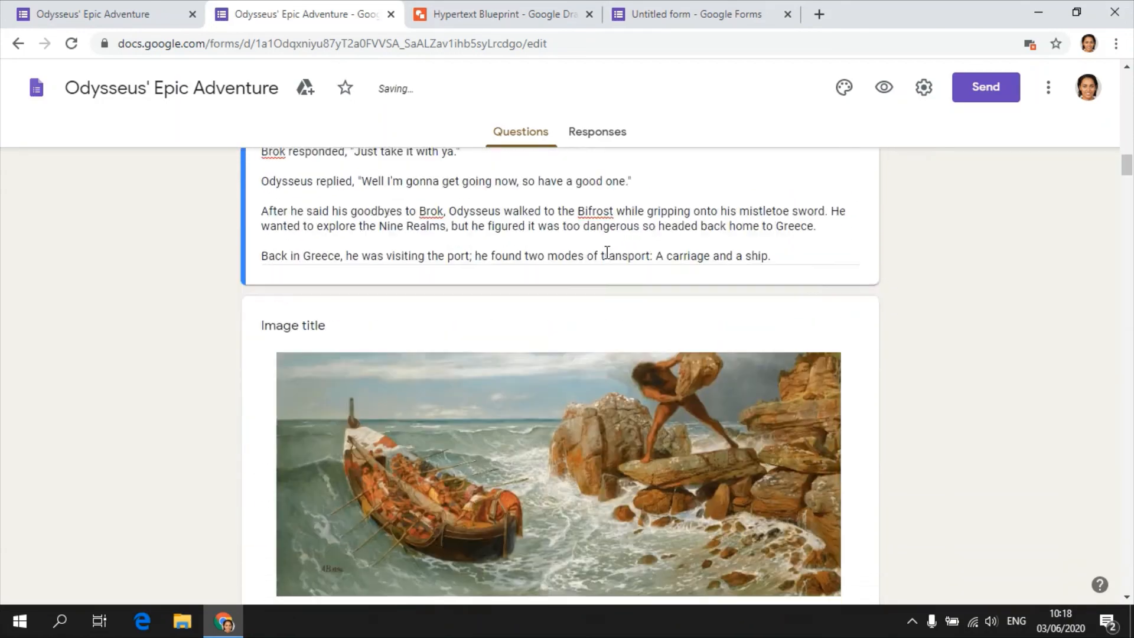
scroll(608, 253, "down", 4)
left_click(330, 456)
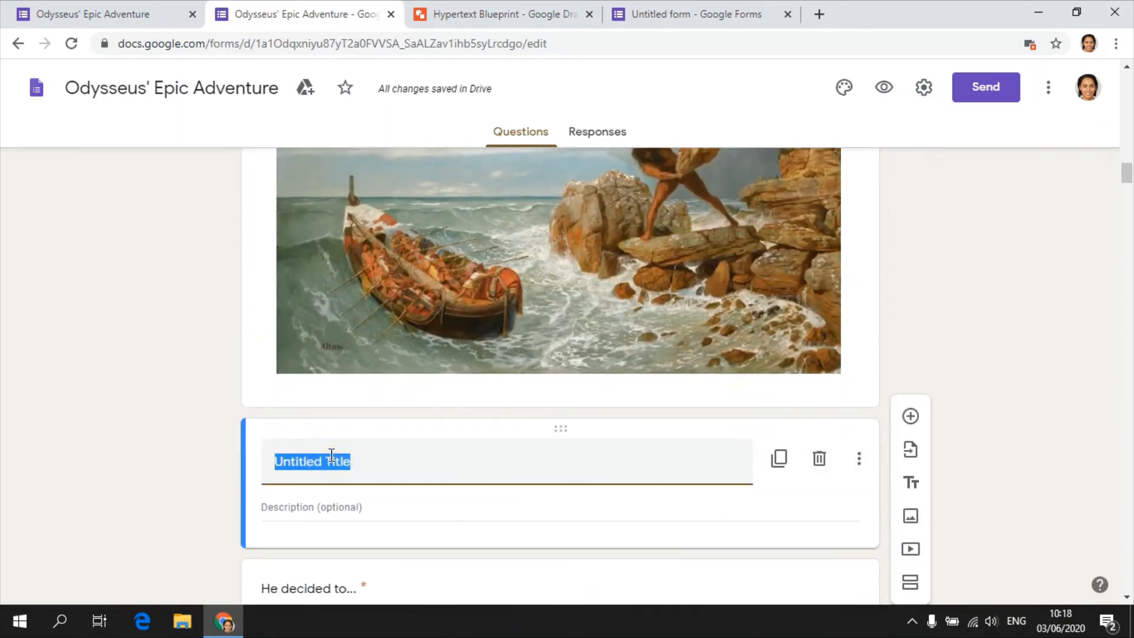
key("ctrl+v")
Move section 2's entire story text into the description of the block below the image.
scroll(384, 437, "up", 10)
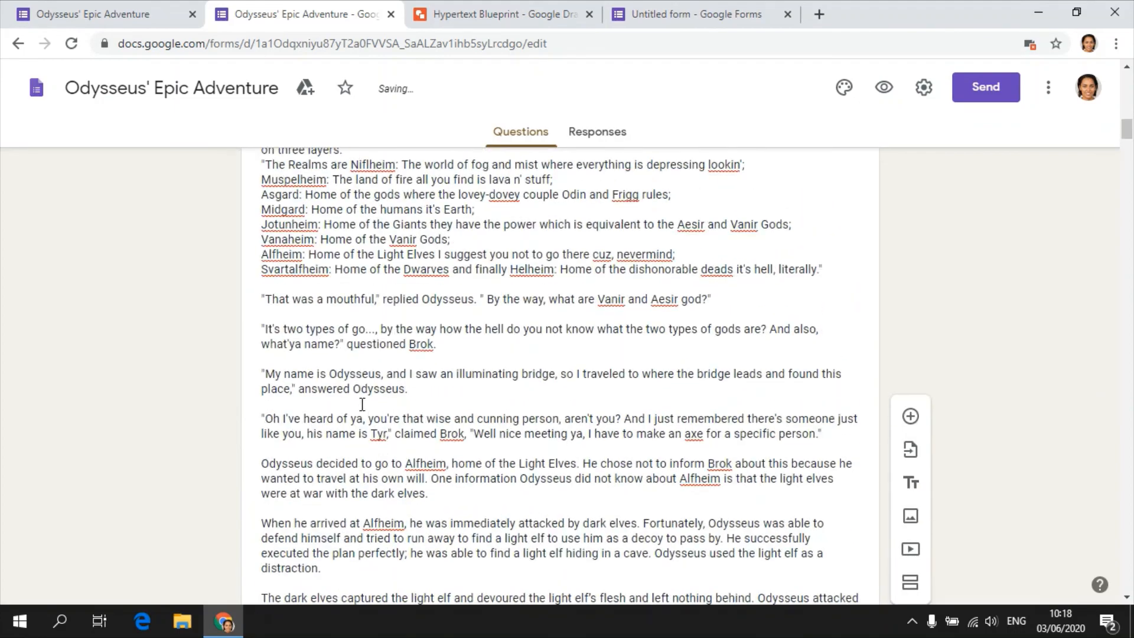
left_click(362, 404)
key("ctrl+a")
scroll(378, 425, "down", 15)
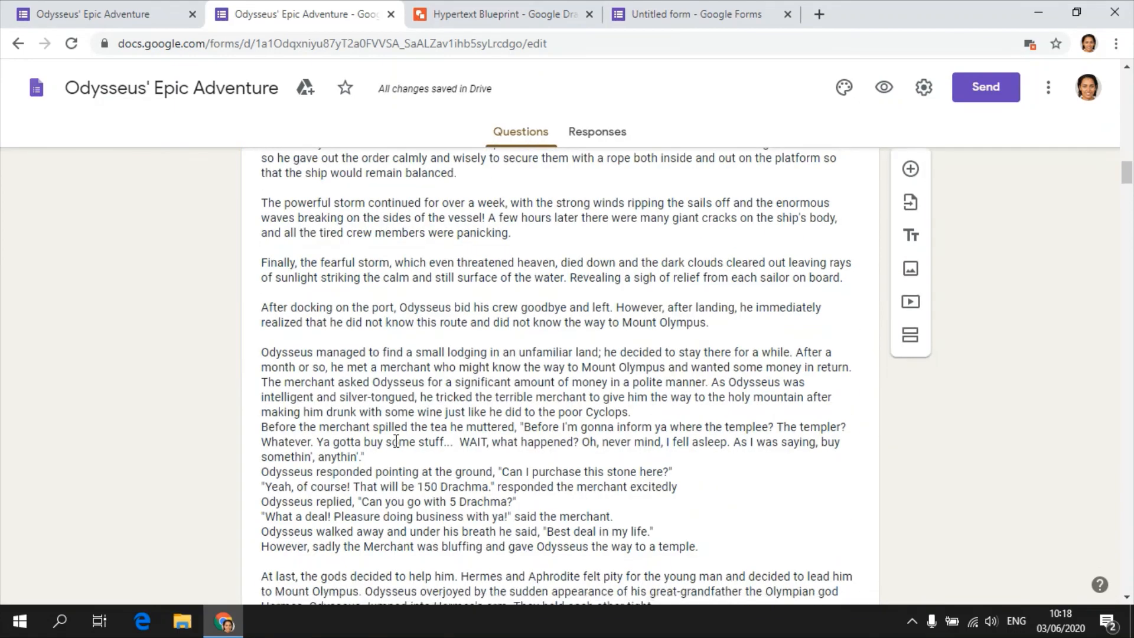
scroll(397, 447, "up", 15)
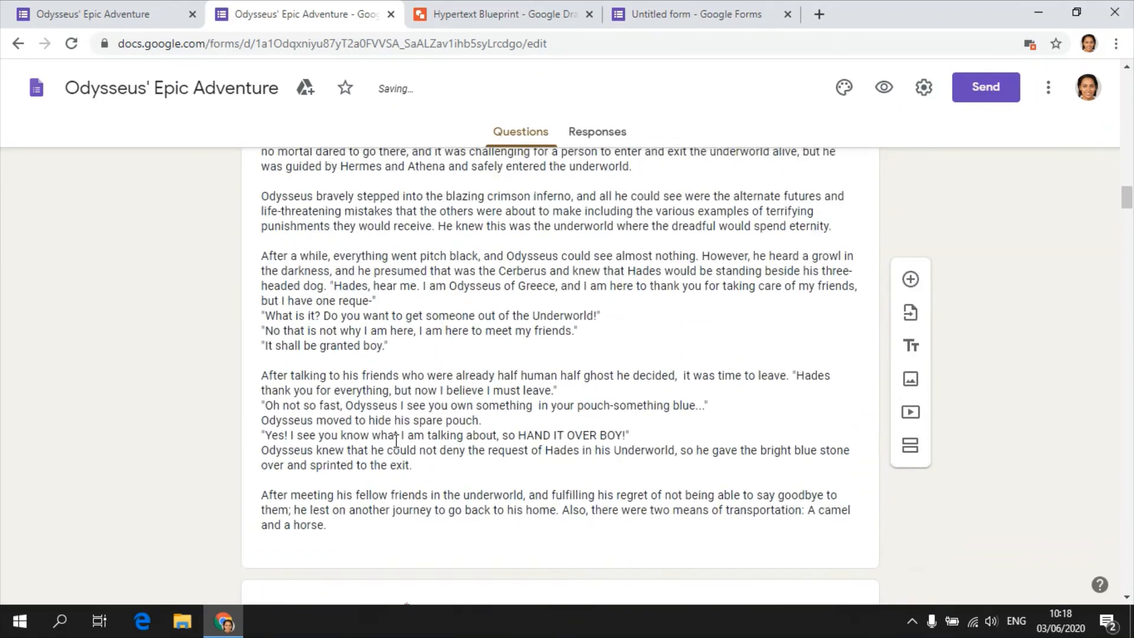
scroll(395, 440, "up", 1)
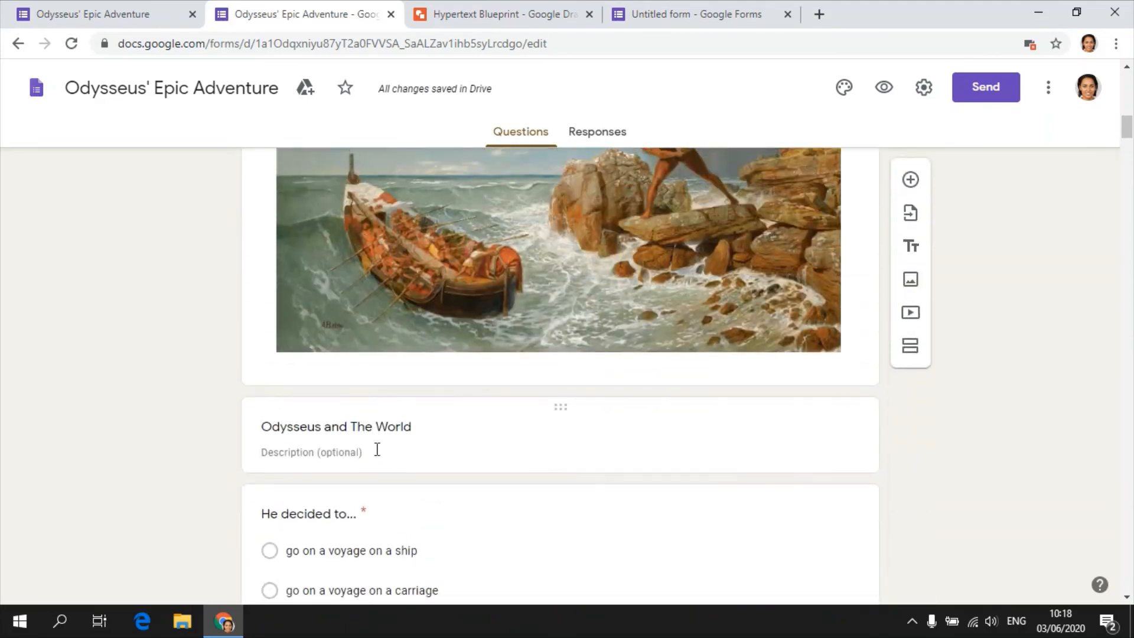
left_click(322, 459)
key("ctrl+v")
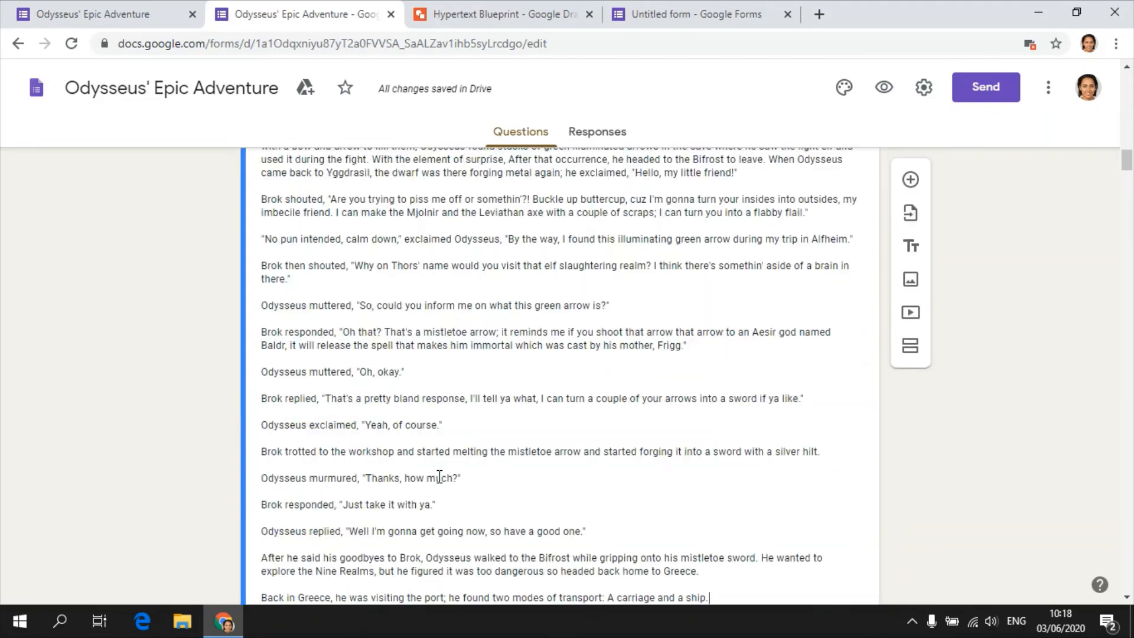
Review section 2's layout from the image through the title and story text to the "He decided to..." question.
scroll(443, 473, "up", 10)
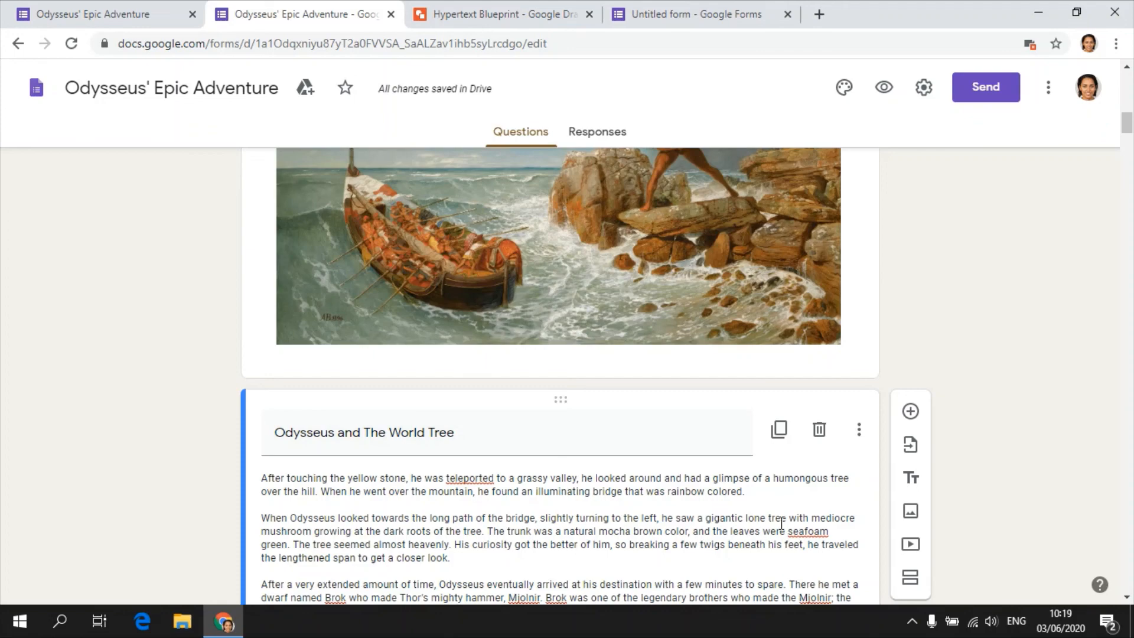
scroll(781, 523, "up", 3)
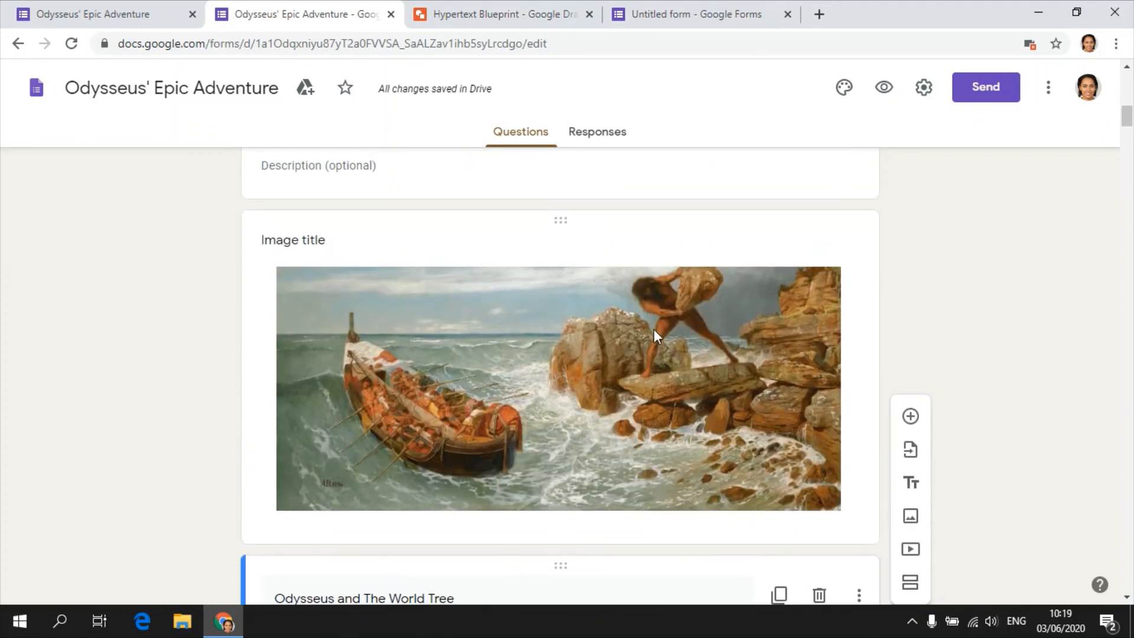
scroll(655, 405, "down", 7)
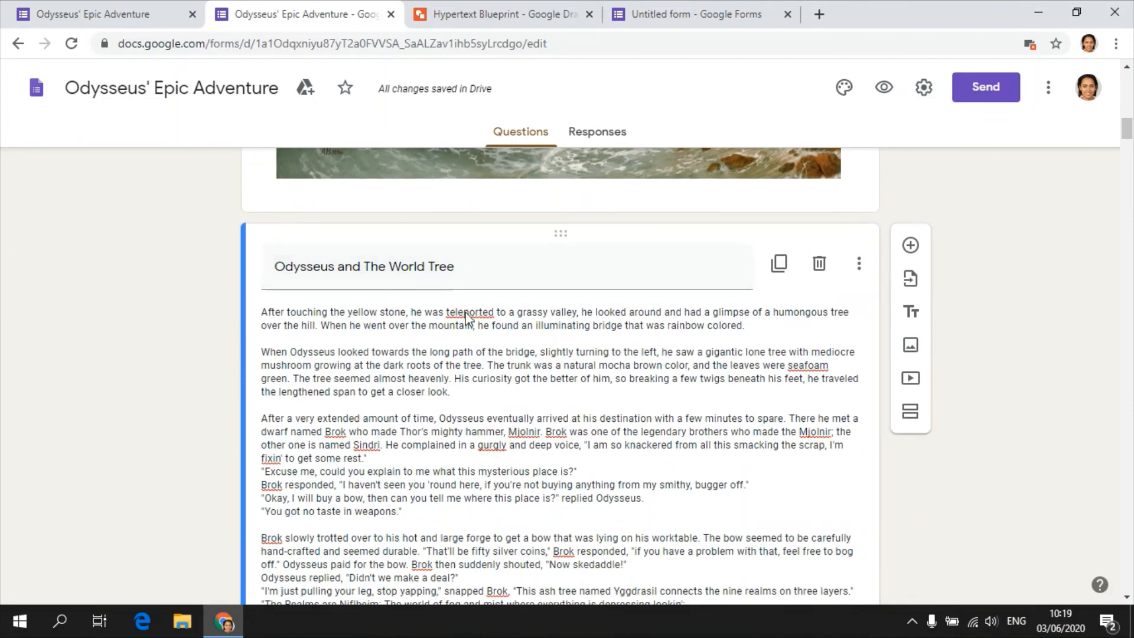
scroll(453, 378, "down", 15)
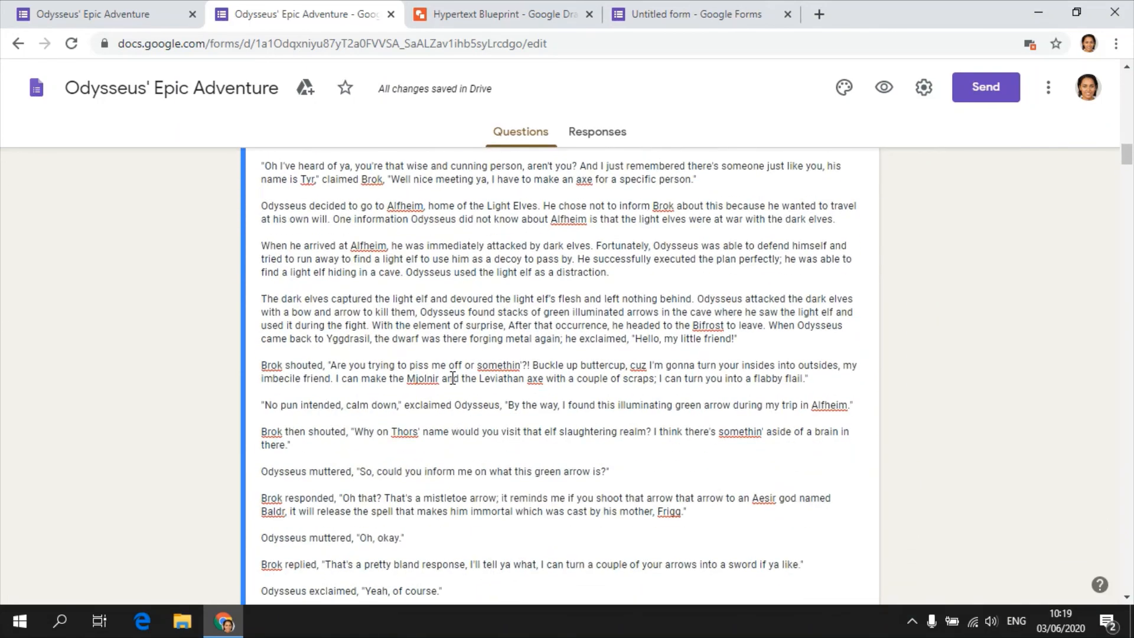
scroll(453, 378, "down", 4)
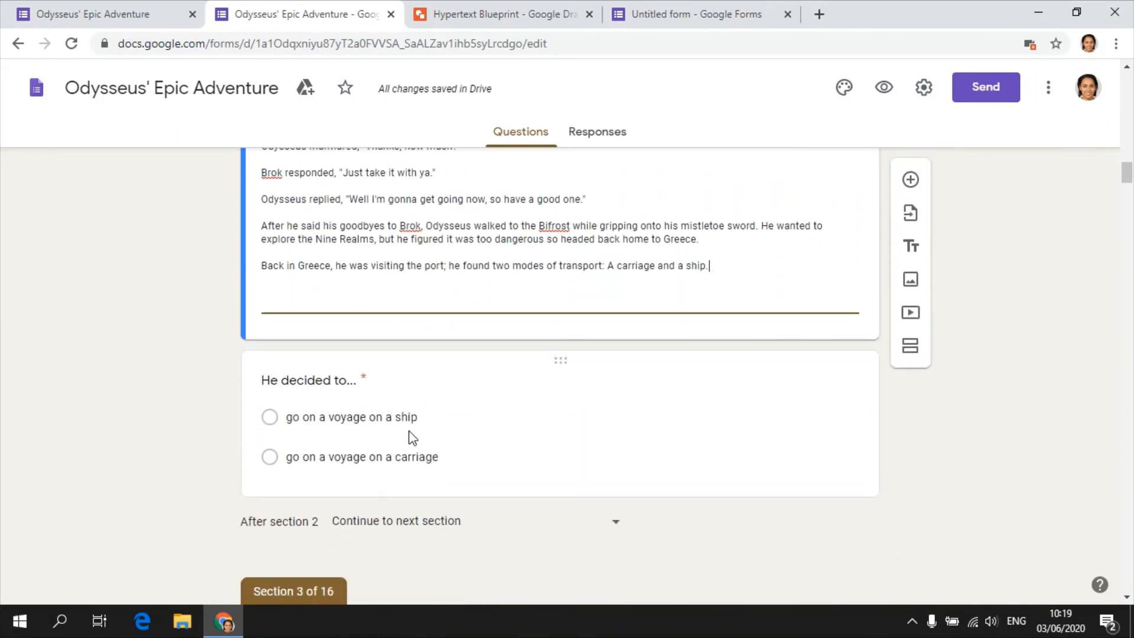